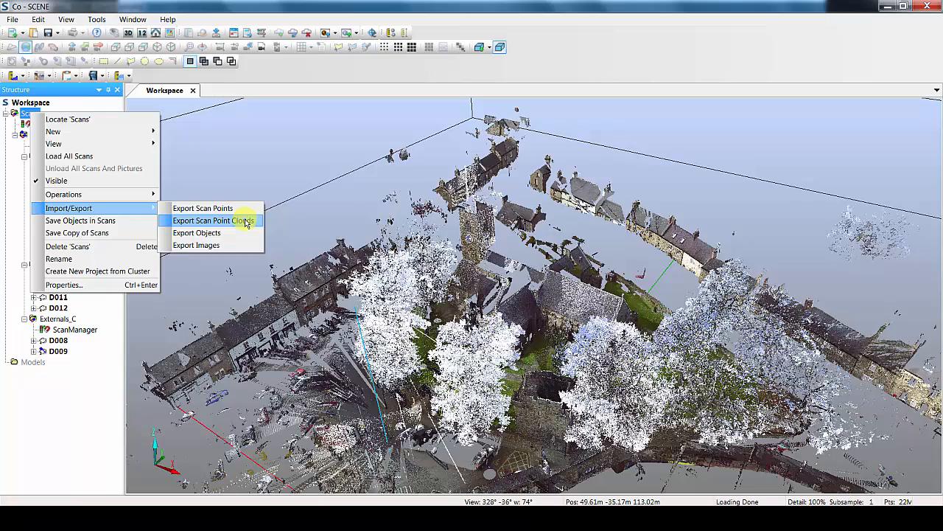
- Open the scan point cloud export settings for the whole Scans folder
left_click(246, 223)
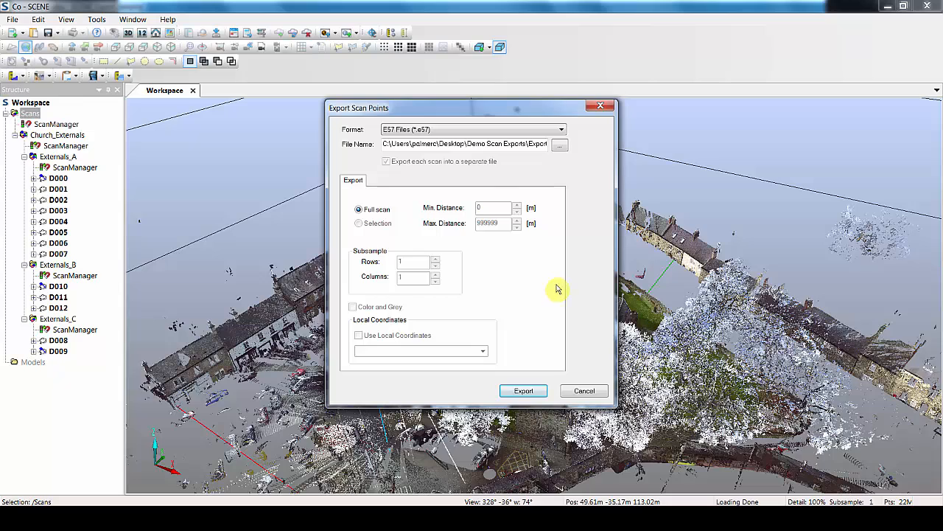
left_click(470, 146)
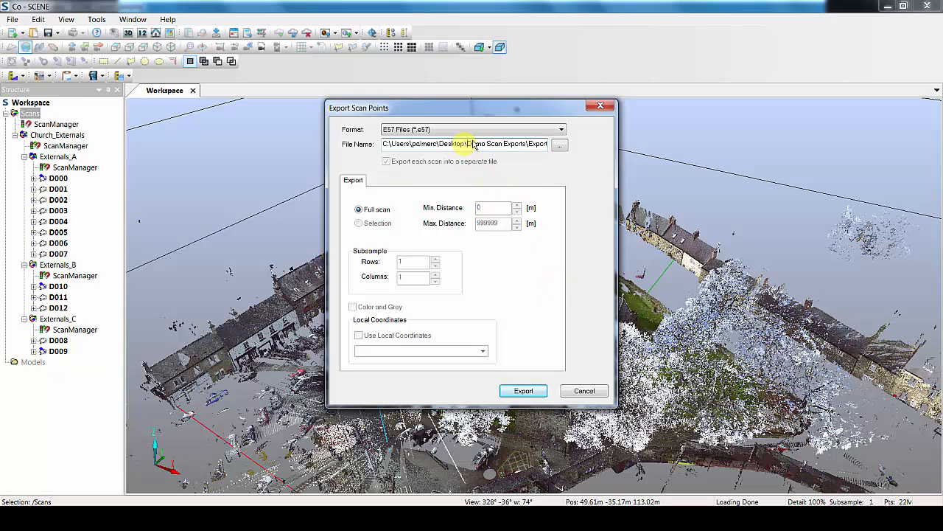
- Review the export options offered for the VRML, DXF, XYZ Ascii and XYZ Binary file formats
left_click(553, 133)
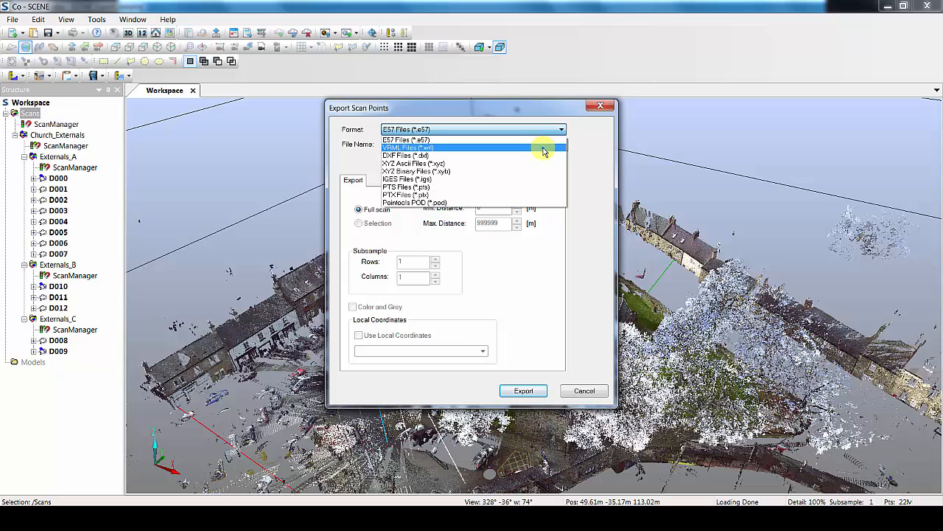
left_click(543, 147)
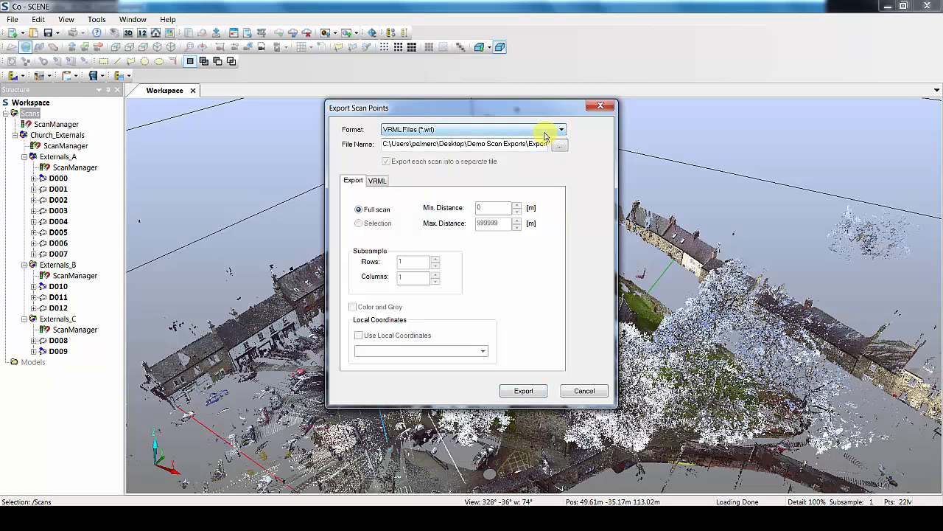
left_click(544, 130)
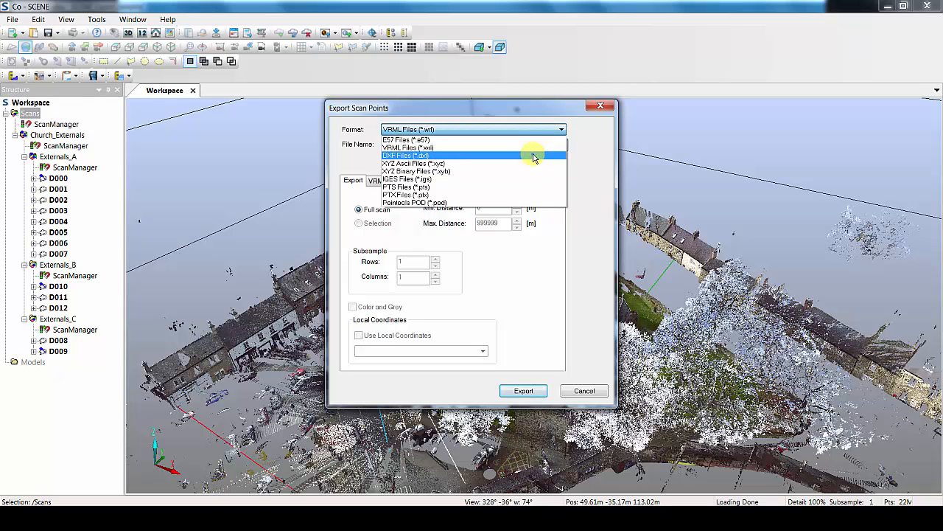
left_click(532, 154)
left_click(376, 181)
left_click(470, 130)
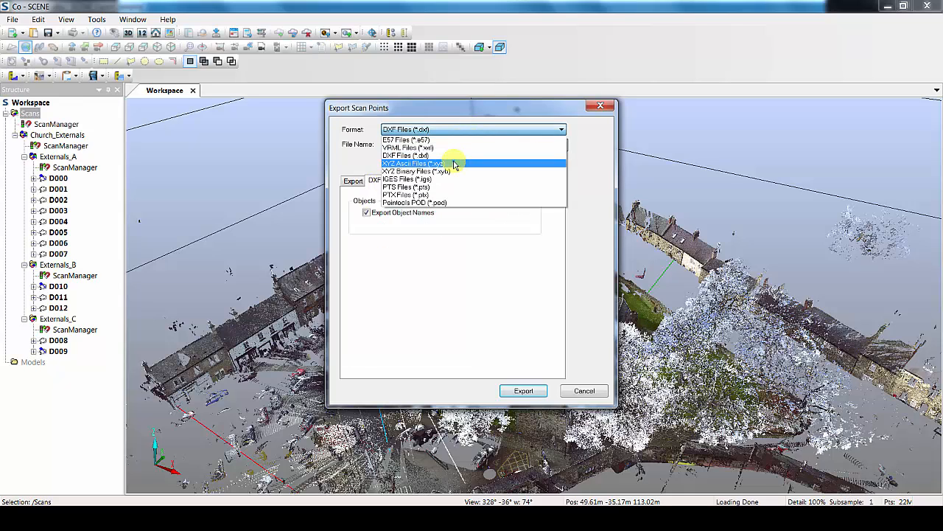
left_click(442, 163)
left_click(374, 180)
left_click(455, 130)
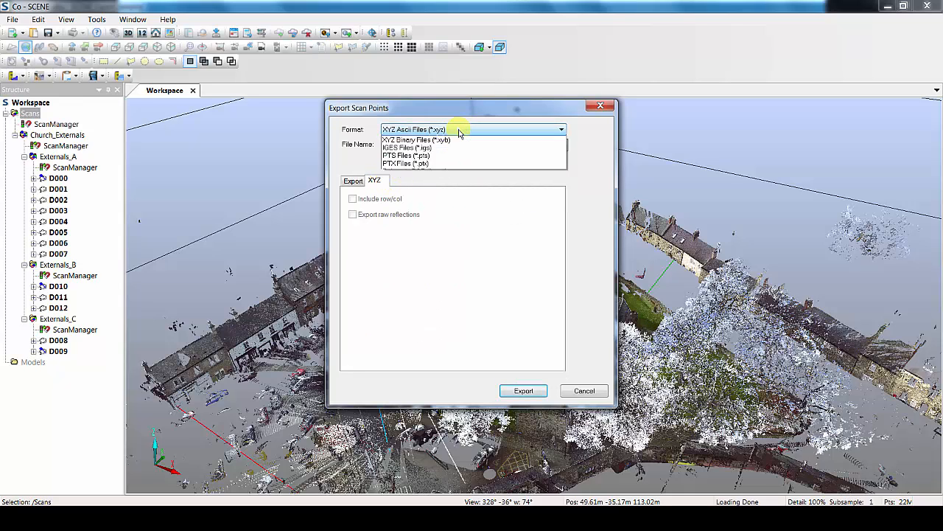
left_click(450, 171)
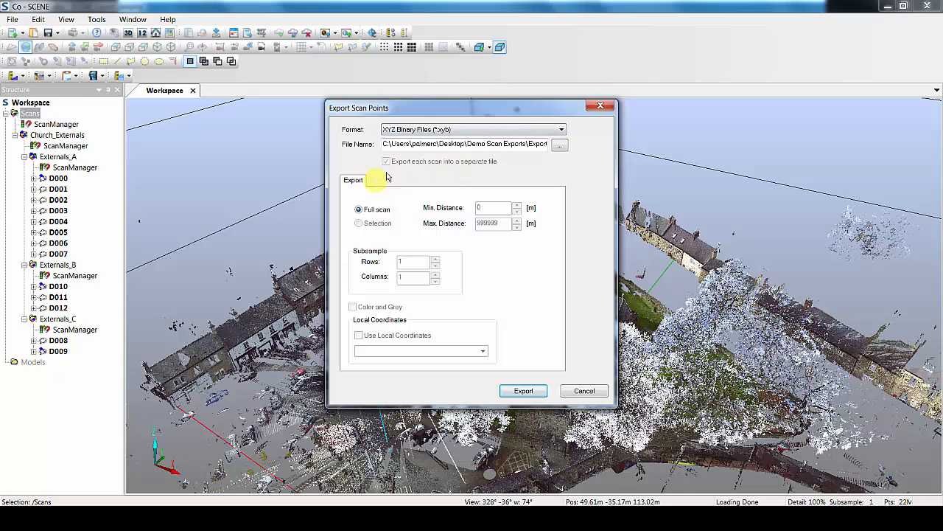
- Review the export options offered for the IGES, PTS, PTX and Pointools POD file formats
left_click(417, 130)
left_click(417, 179)
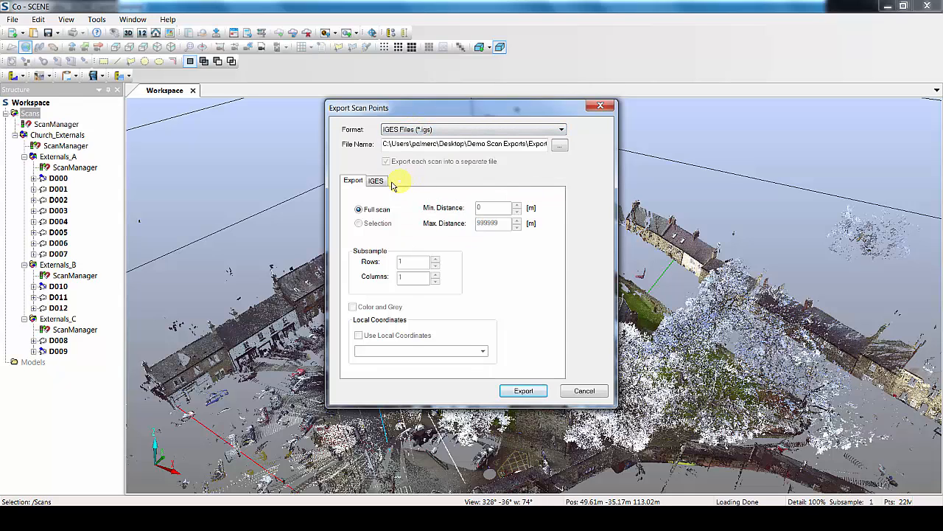
left_click(378, 180)
left_click(506, 130)
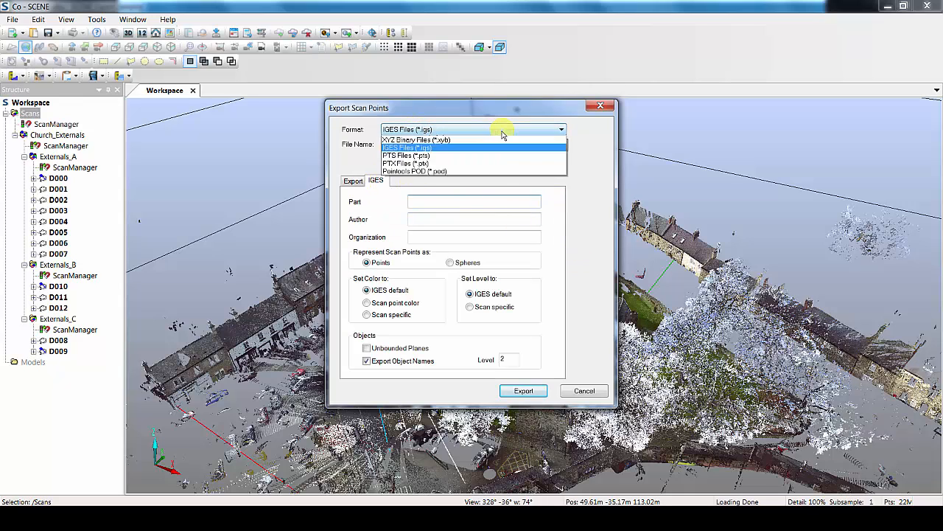
left_click(471, 184)
left_click(447, 131)
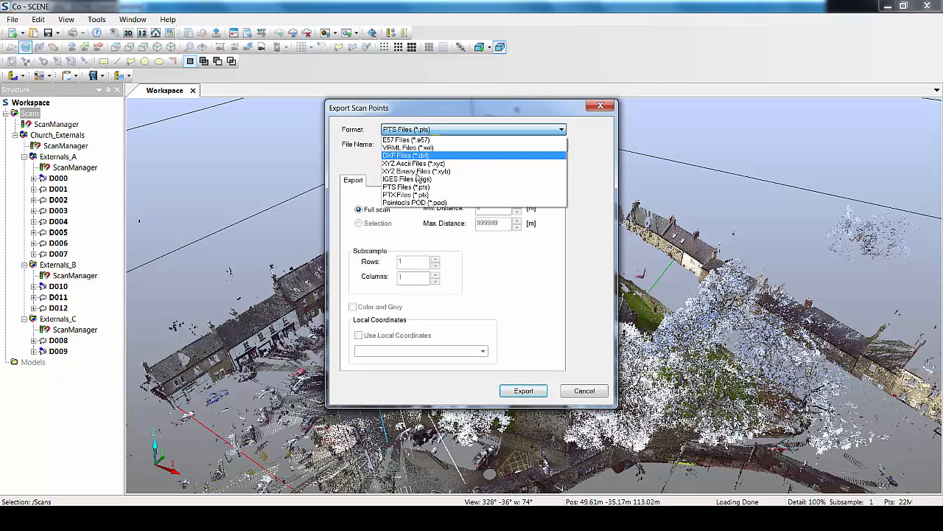
left_click(413, 190)
left_click(457, 130)
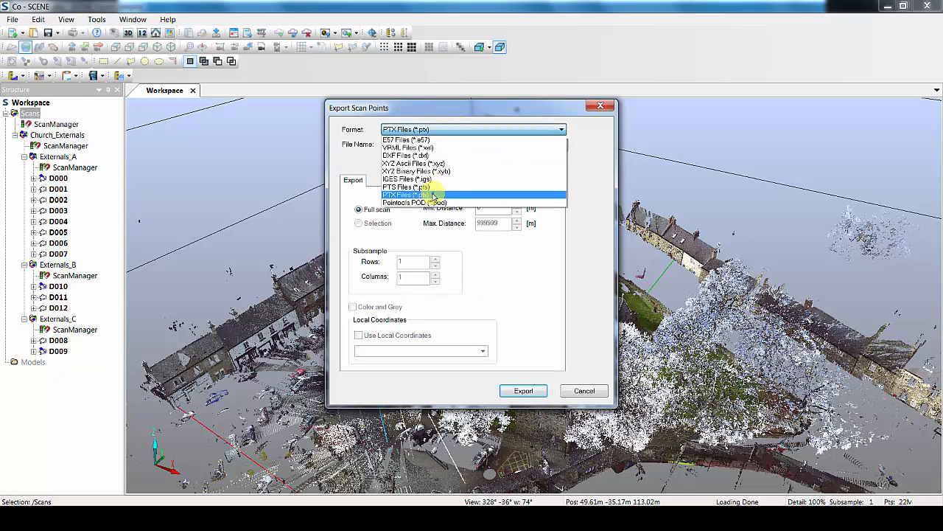
left_click(431, 198)
left_click(378, 181)
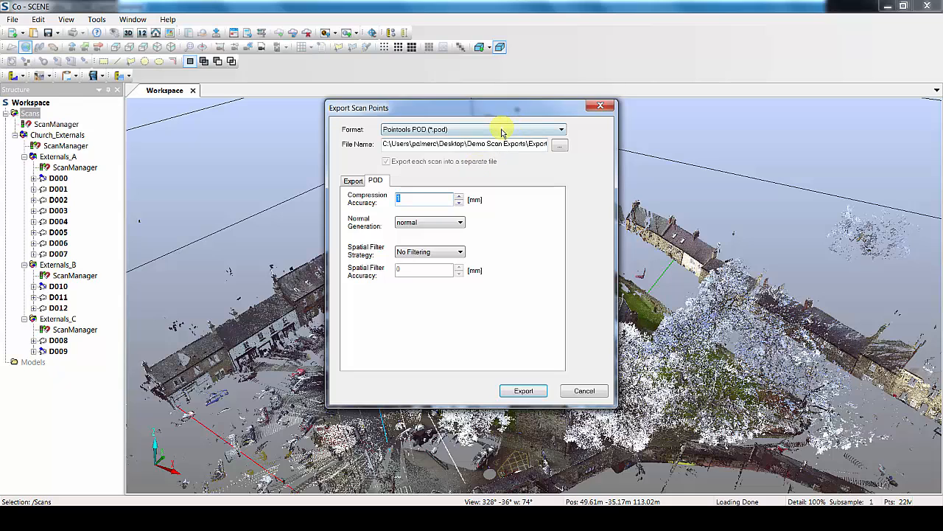
- Set the export format to E57 Files and export the scan point clouds of the Scans folder
left_click(501, 131)
left_click(496, 140)
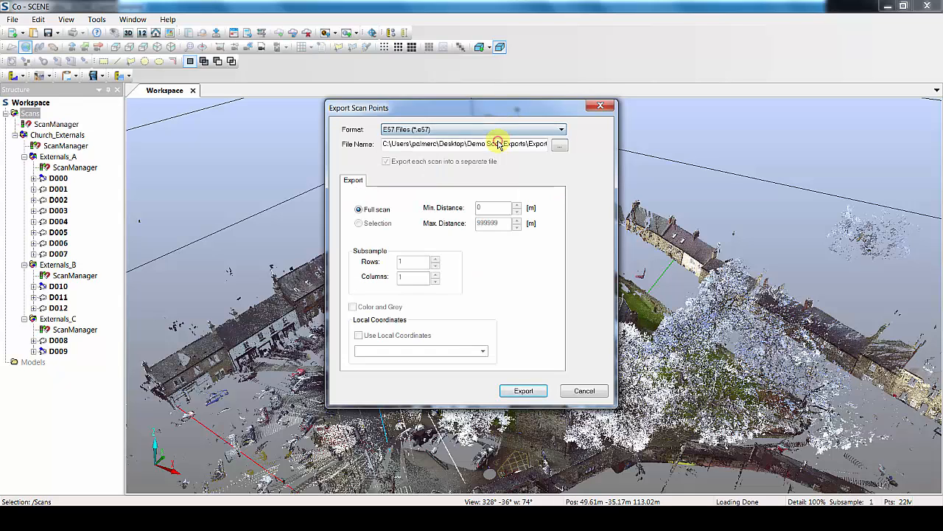
left_click(524, 391)
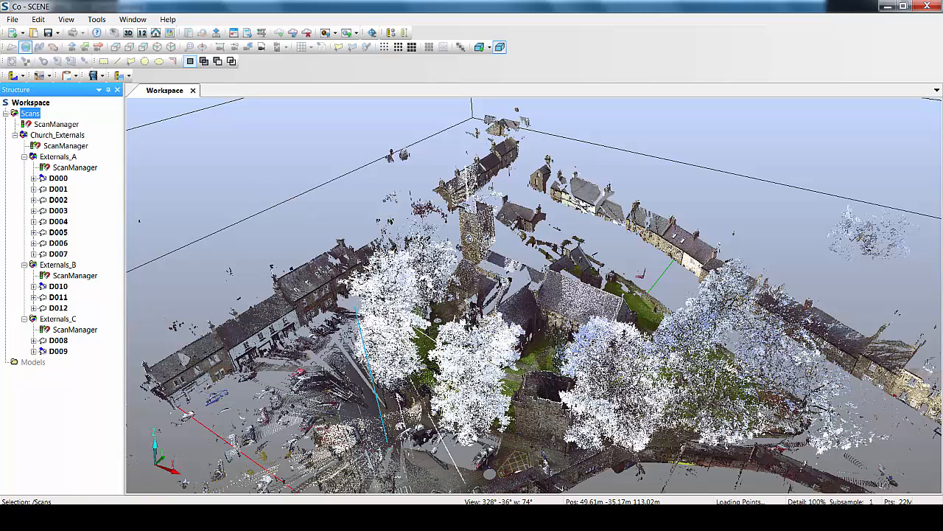
left_click(184, 518)
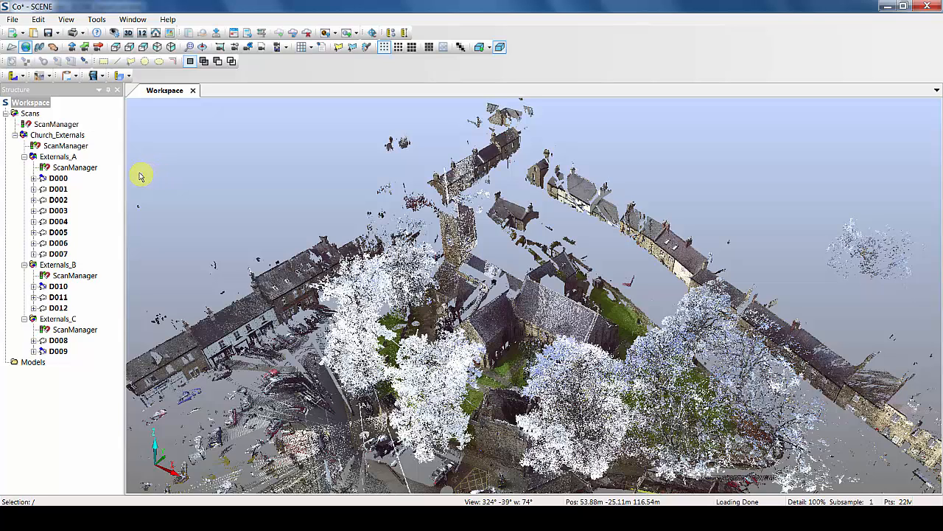
- Examine the export settings for the project point cloud and close them without exporting
left_click(14, 20)
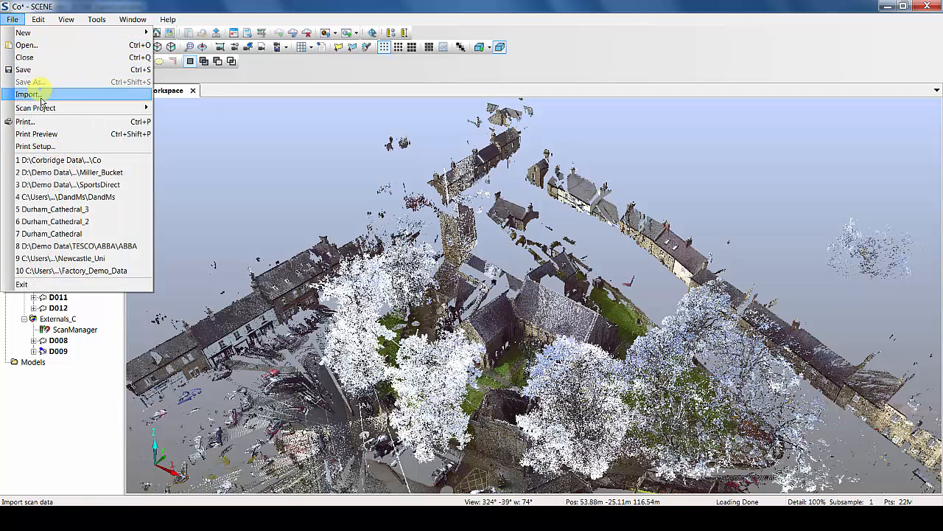
mouse_move(42, 108)
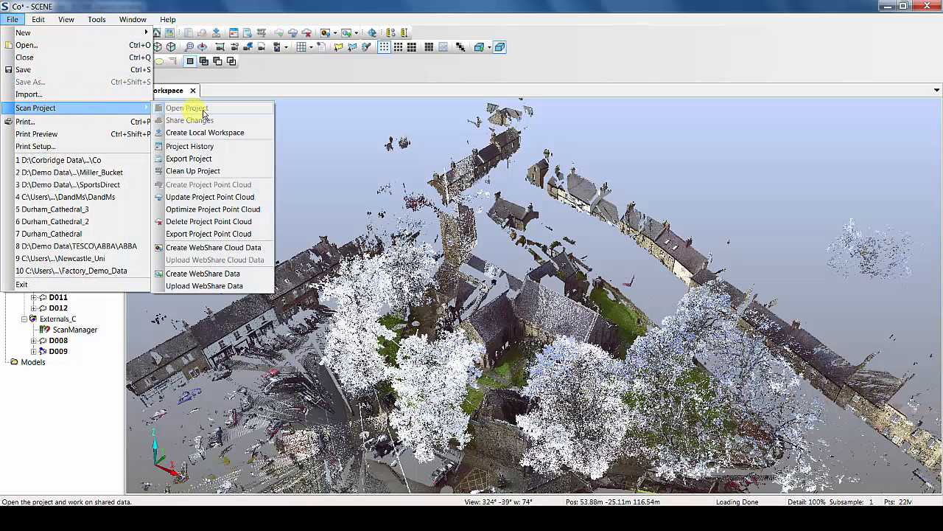
left_click(208, 234)
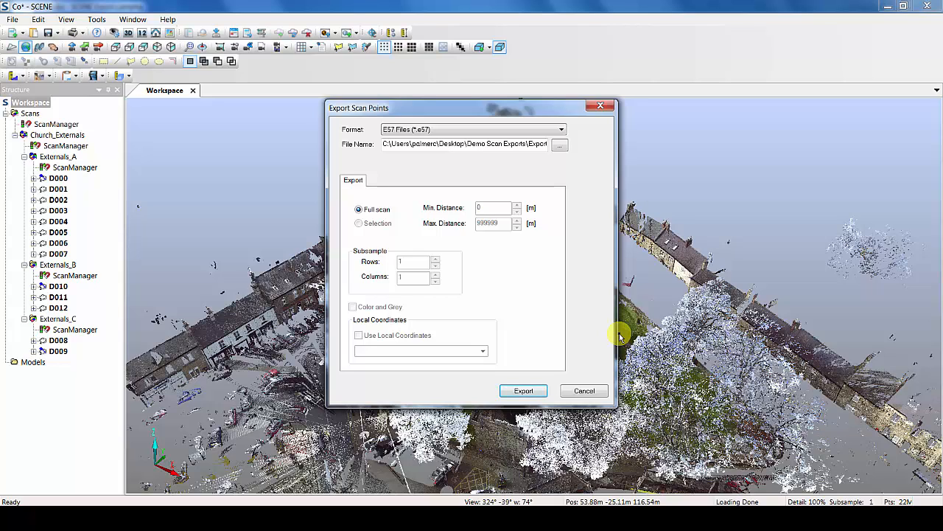
left_click(585, 390)
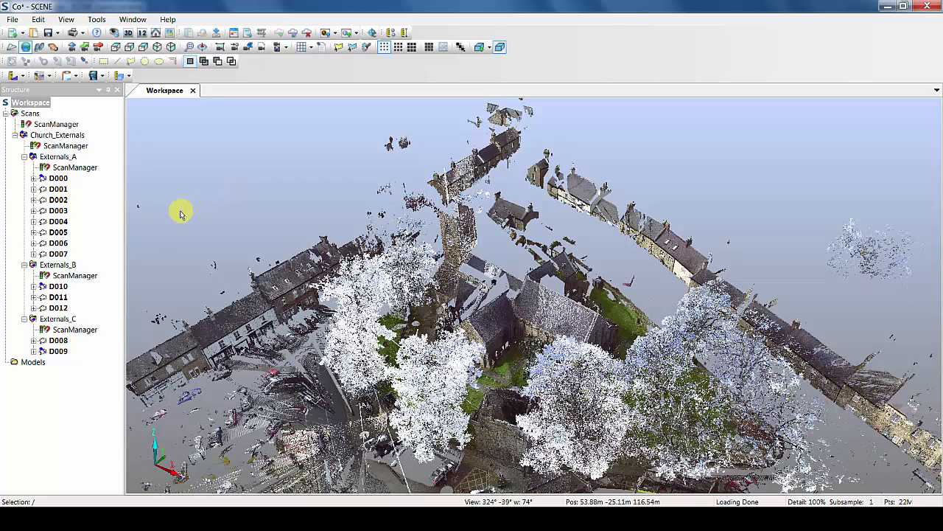
- Examine the scan points export settings for the Externals_B cluster and close them without exporting
right_click(51, 264)
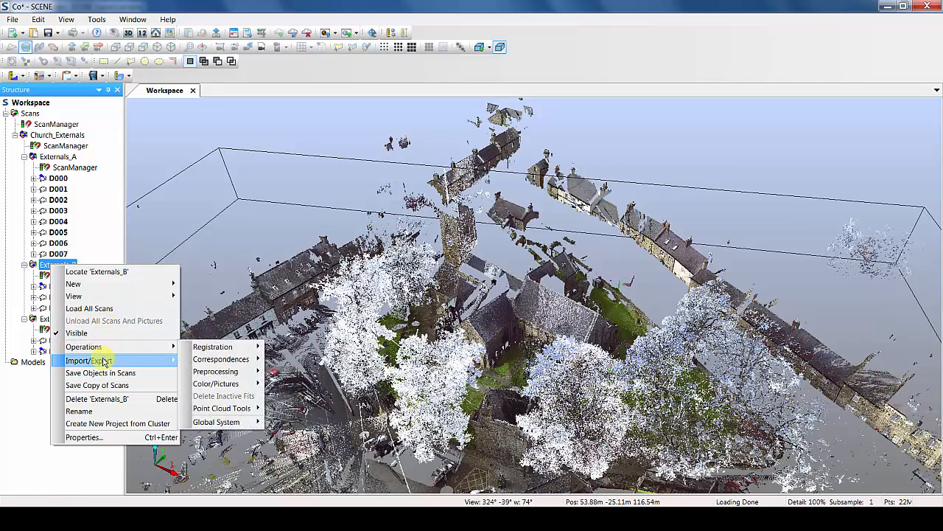
mouse_move(101, 360)
left_click(215, 361)
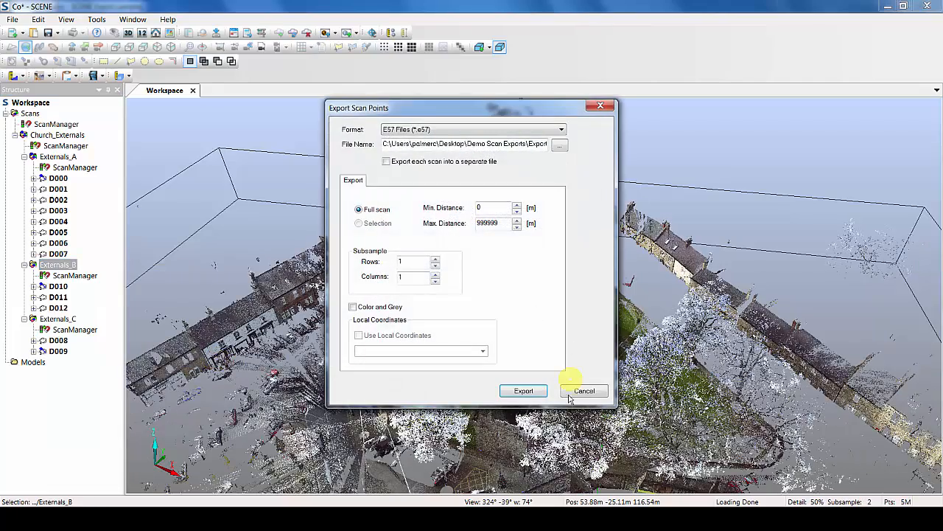
left_click(581, 390)
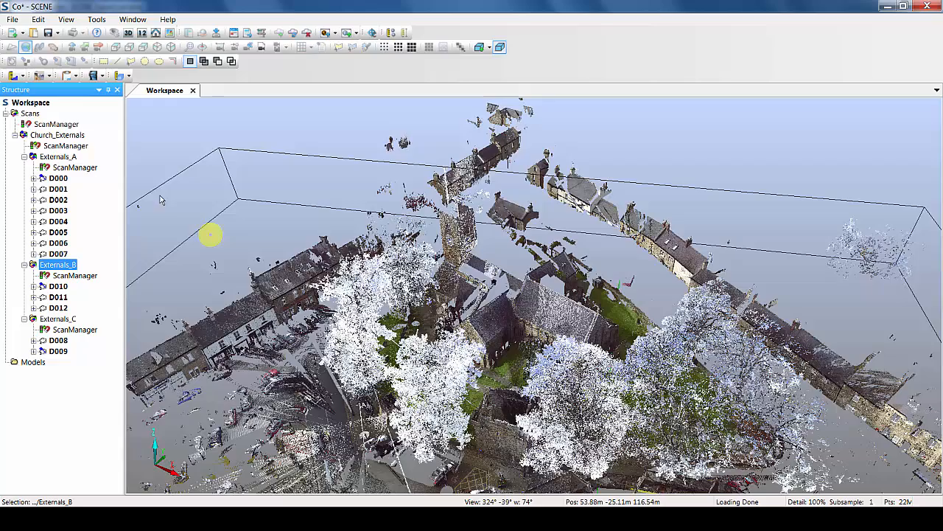
- Open the scan points export settings for the whole Scans folder
left_click(29, 113)
right_click(29, 113)
mouse_move(63, 208)
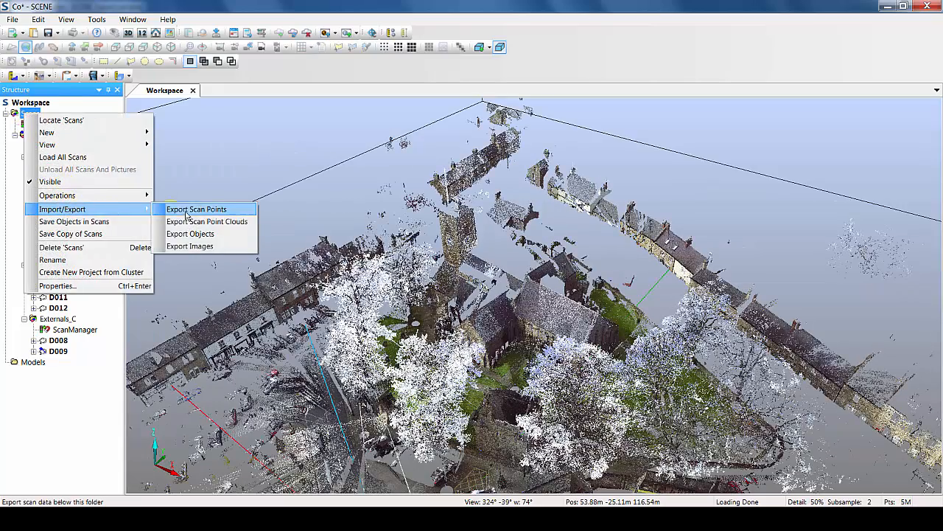
left_click(202, 209)
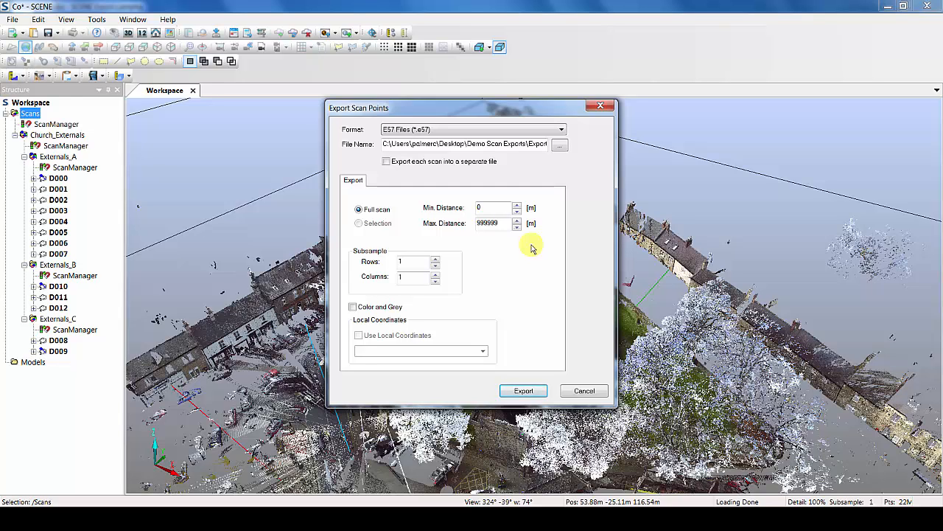
- Try a minimum distance of 0.4 m for the scan points export and reset it to 0
left_click(517, 206)
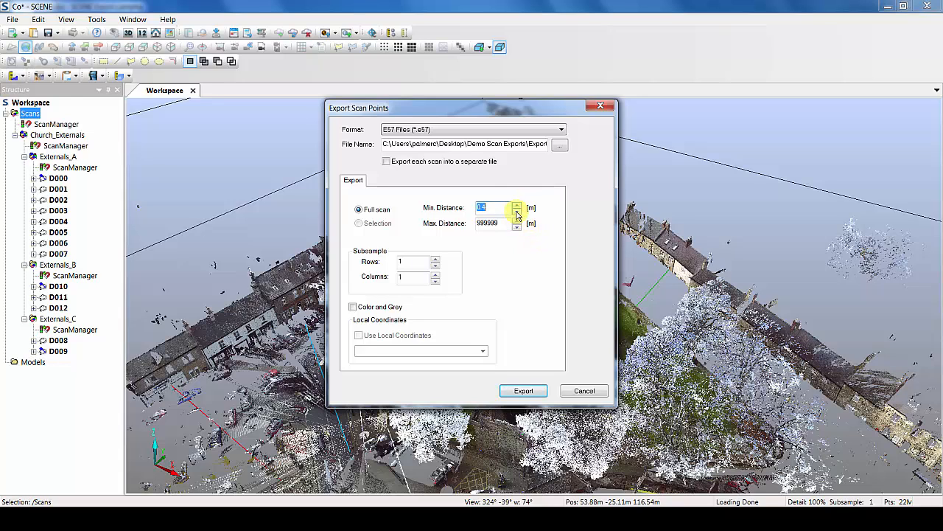
left_click(517, 213)
left_click(517, 213)
left_click(517, 213)
left_click(516, 213)
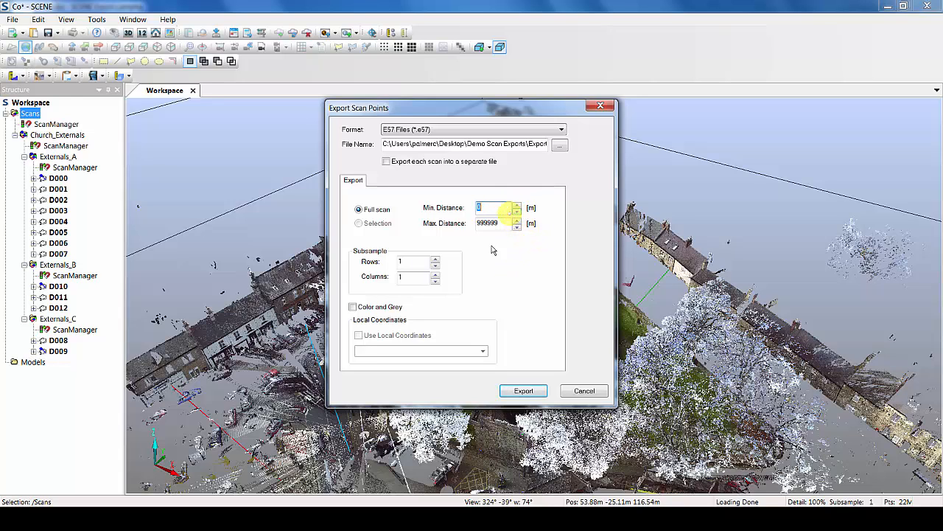
- Try a higher row subsample for the scan points export and reset it to 1
left_click(435, 260)
left_click(436, 261)
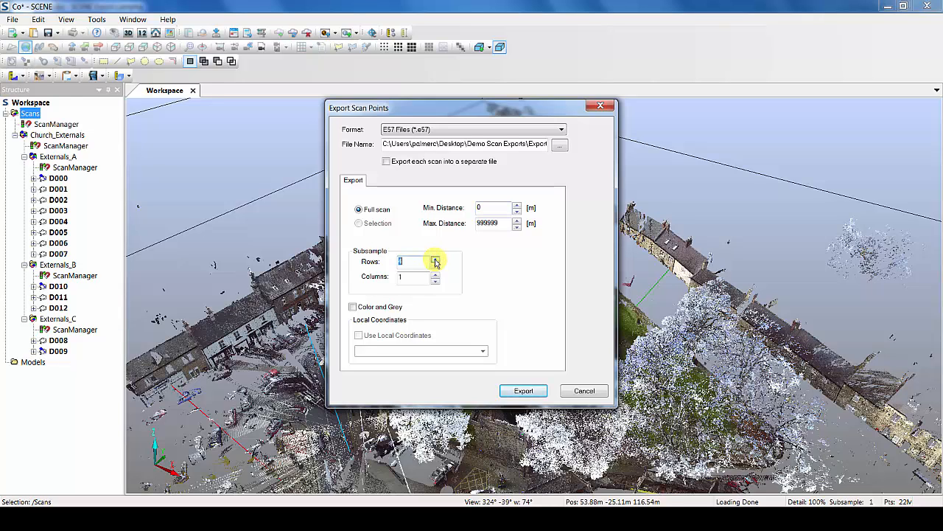
left_click(436, 260)
left_click(435, 261)
- Try a column subsample of 6 for the scan points export and reset it to 1
left_click(436, 275)
left_click(435, 275)
left_click(436, 275)
left_click(435, 275)
left_click(436, 275)
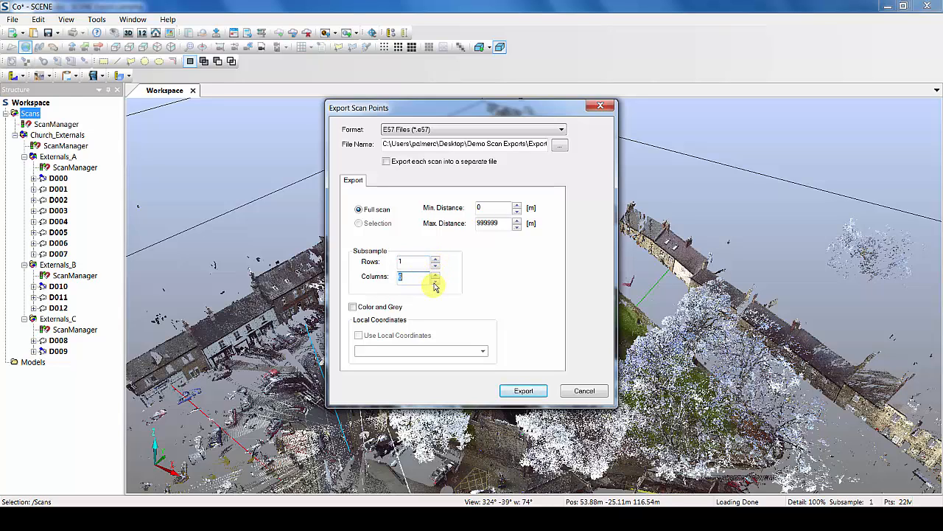
left_click(435, 281)
left_click(436, 281)
left_click(436, 281)
left_click(436, 281)
left_click(435, 281)
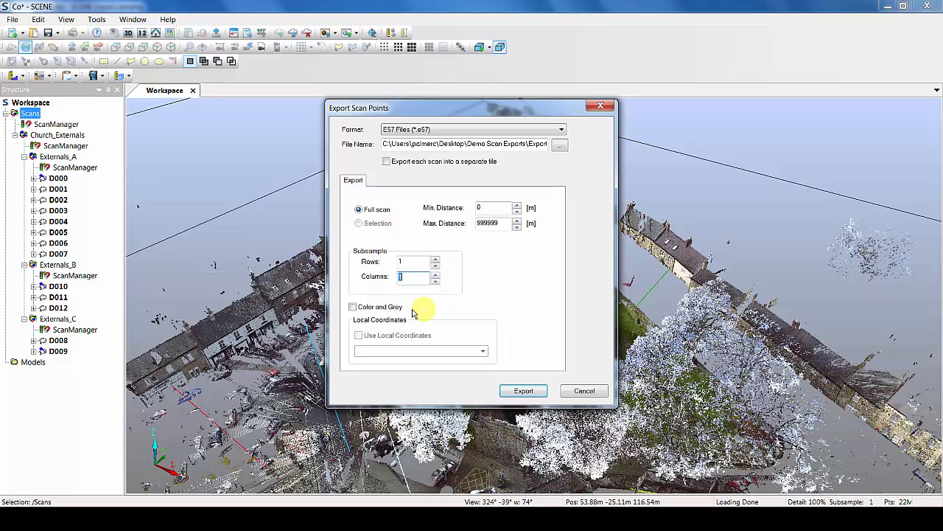
- Leave Color and Grey off and export the Scans folder's scan points as full scans in E57 format
left_click(352, 308)
left_click(352, 308)
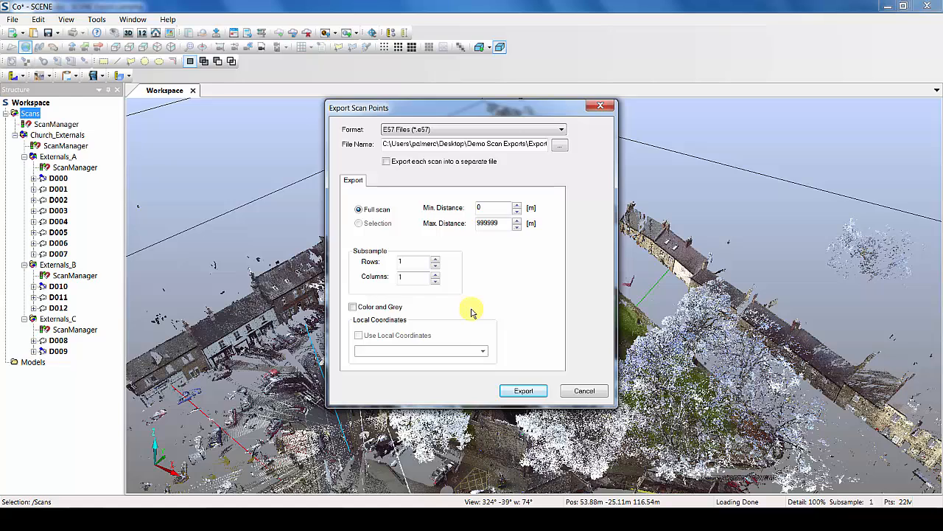
left_click(525, 391)
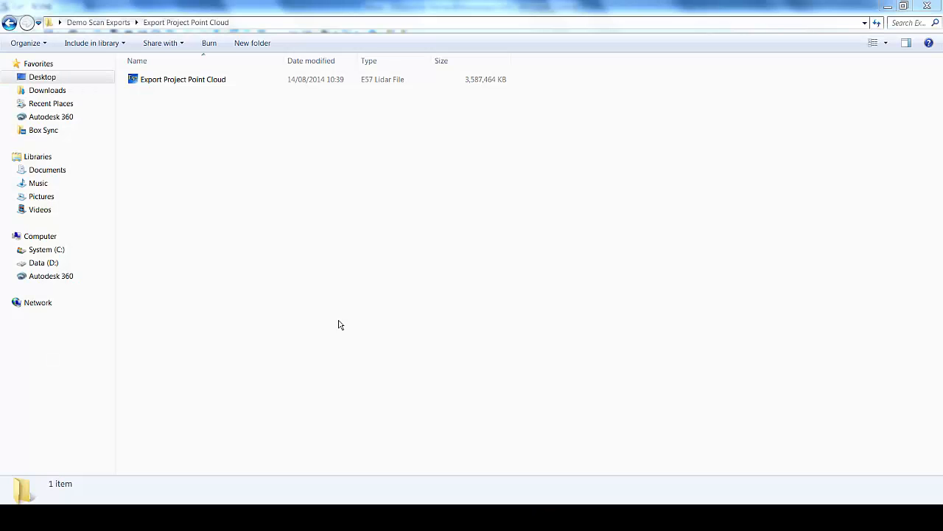
- In Windows Explorer, check the exported project point cloud file and open the Export Scan Points folder within Demo Scan Exports
left_click(199, 81)
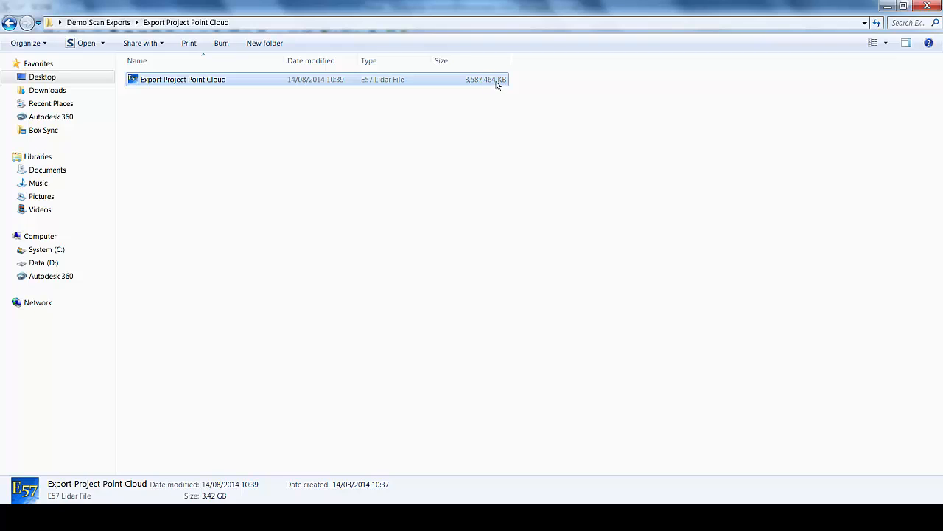
left_click(9, 23)
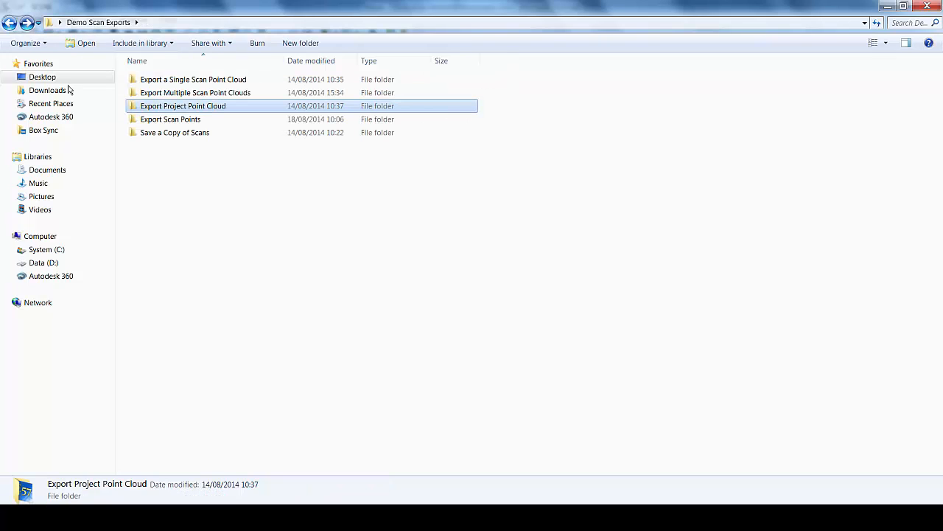
double_click(168, 119)
double_click(168, 120)
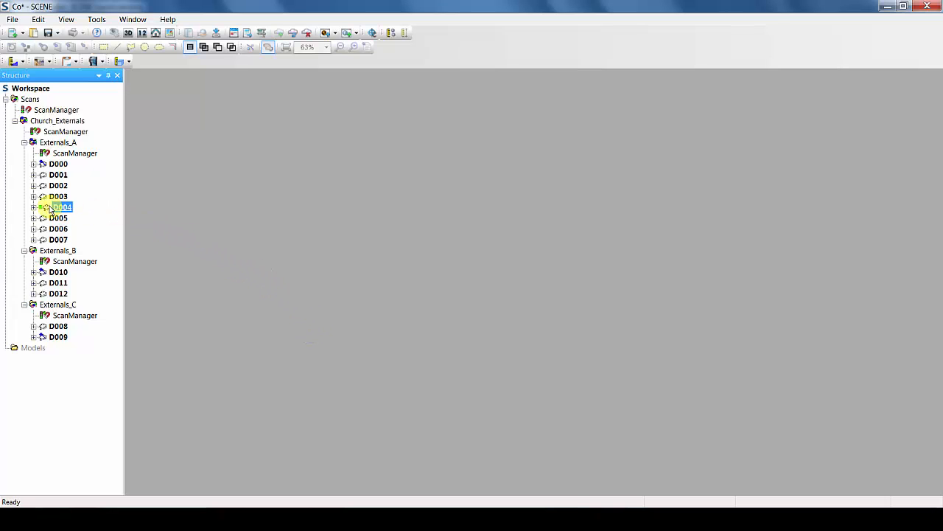
- Open scan D004 in Planar View and frame the stone tower
right_click(49, 210)
mouse_move(87, 241)
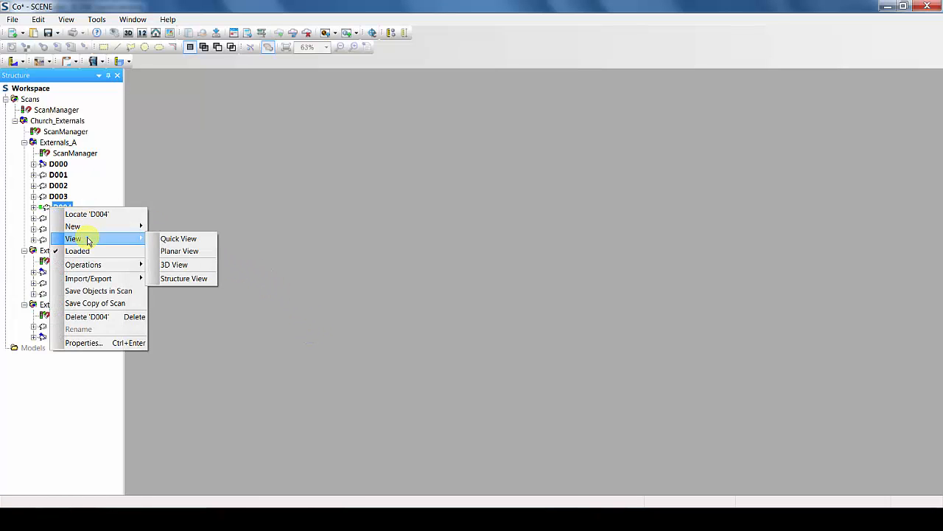
left_click(175, 252)
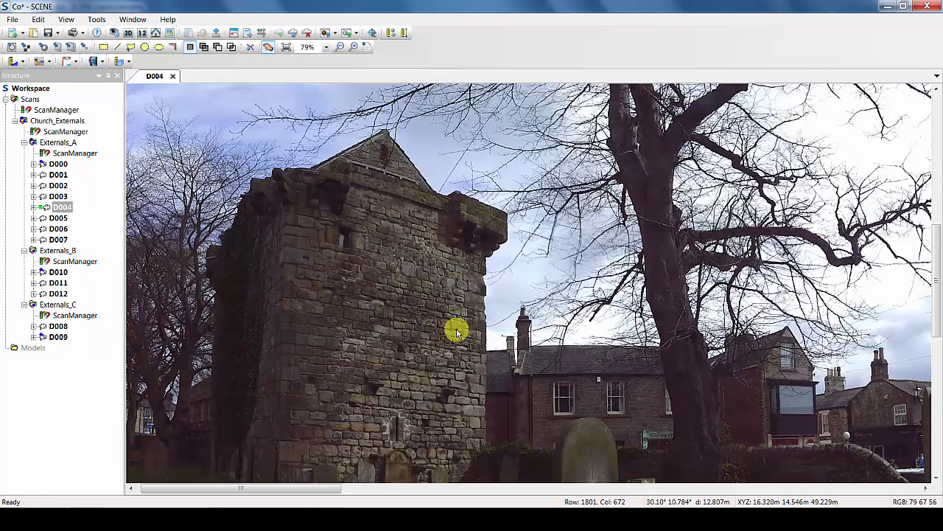
scroll(457, 332, "down", 1)
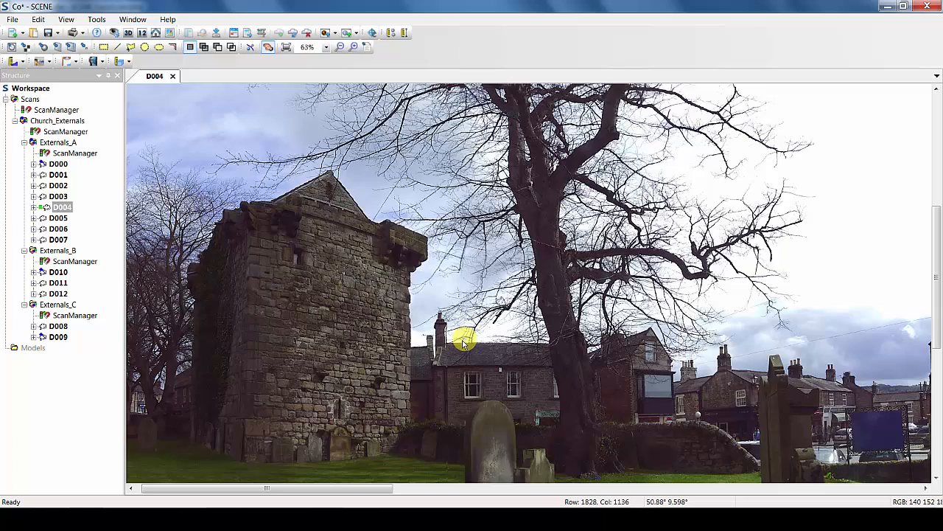
left_click_drag(463, 342, 537, 295)
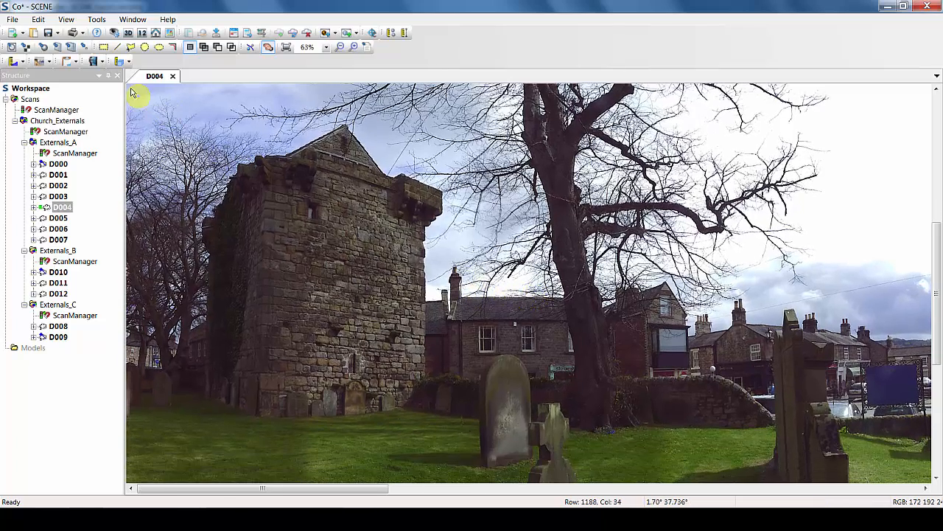
- Outline the whole stone tower in scan D004 with a closed polygon selection, from its base up around the gable
left_click(129, 47)
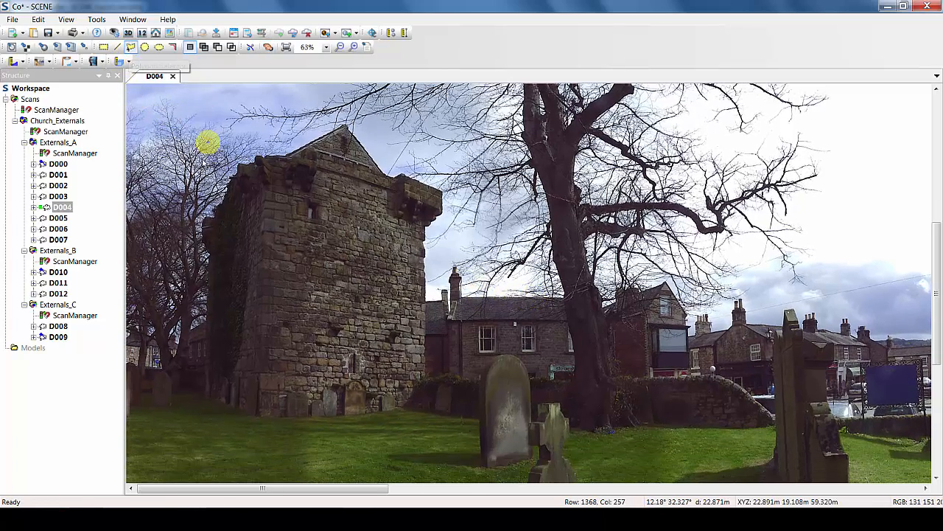
left_click(189, 368)
left_click(201, 406)
left_click(258, 427)
left_click(335, 422)
left_click(413, 416)
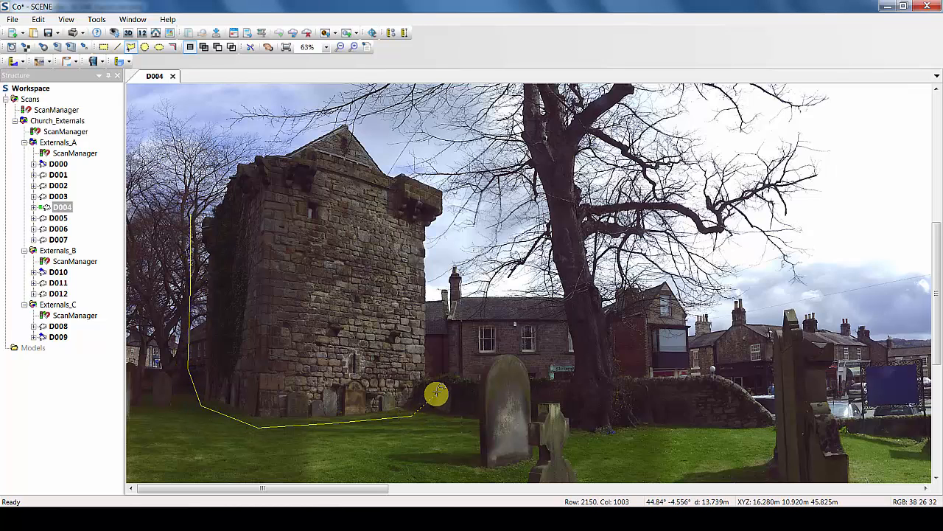
left_click(438, 391)
left_click(442, 351)
left_click(442, 295)
left_click(436, 232)
left_click(454, 210)
left_click(455, 181)
left_click(408, 162)
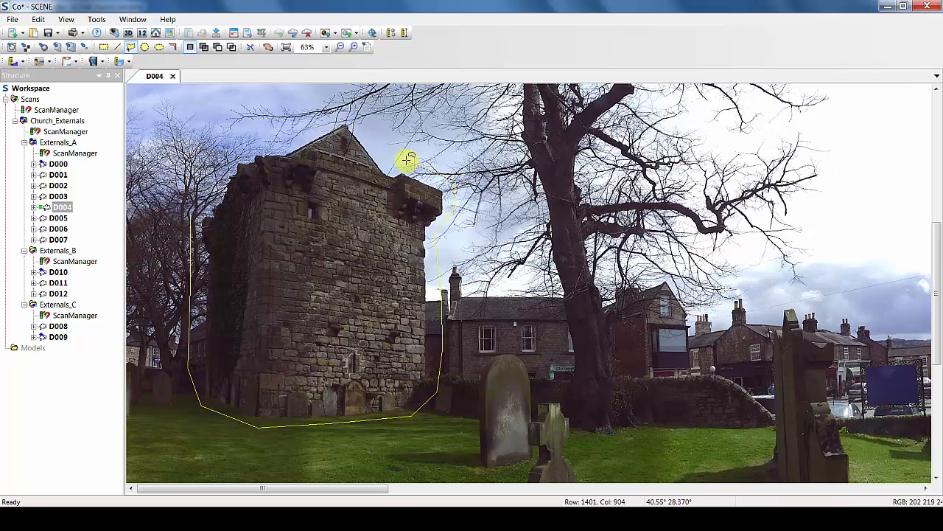
left_click(363, 114)
left_click(325, 111)
left_click(301, 131)
left_click(230, 153)
double_click(230, 153)
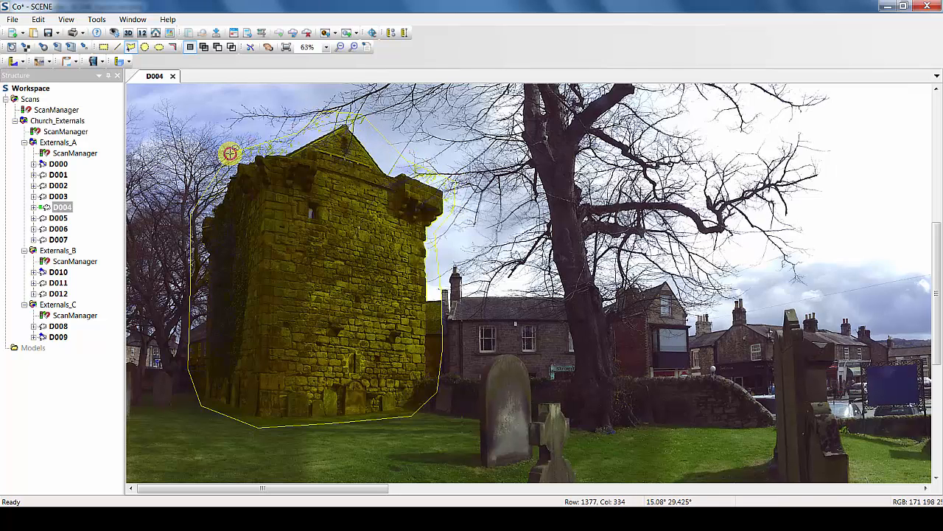
- Display the selected tower points in a 3D View, inspect them from several angles and close that view
right_click(364, 255)
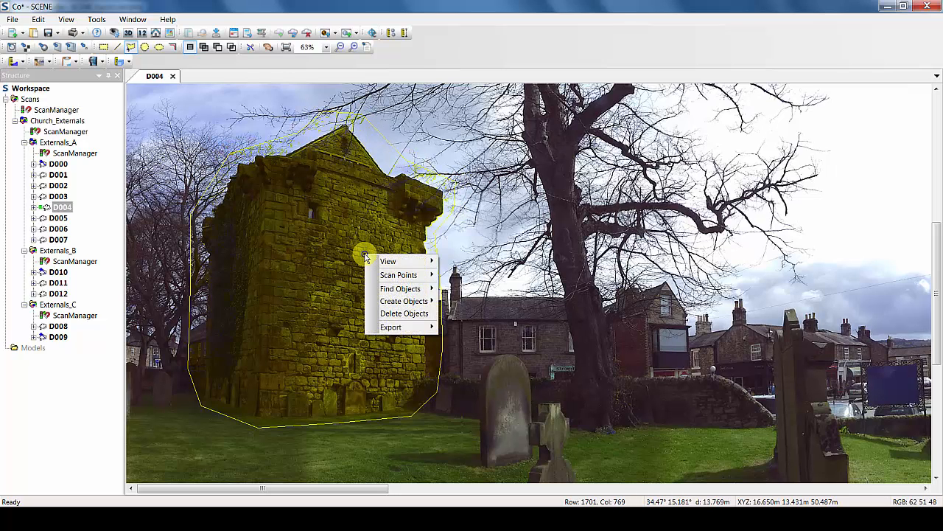
mouse_move(401, 259)
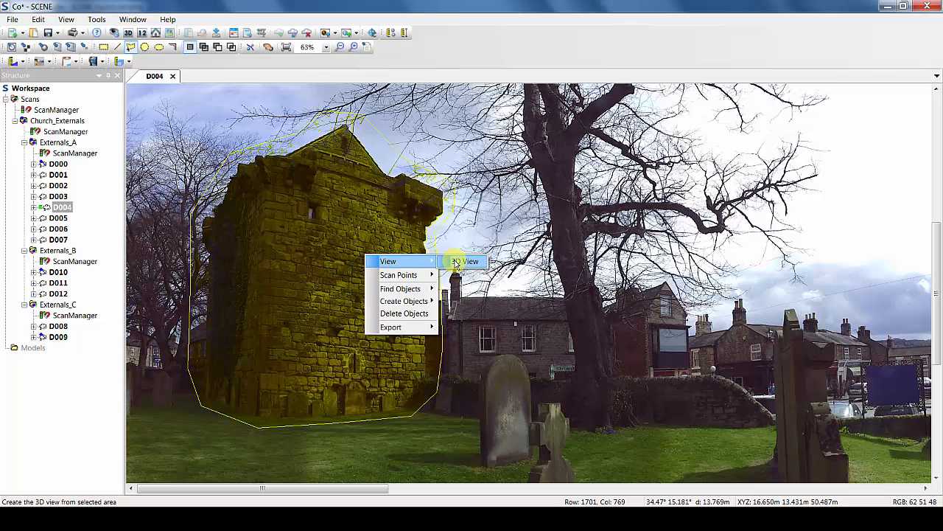
left_click(457, 261)
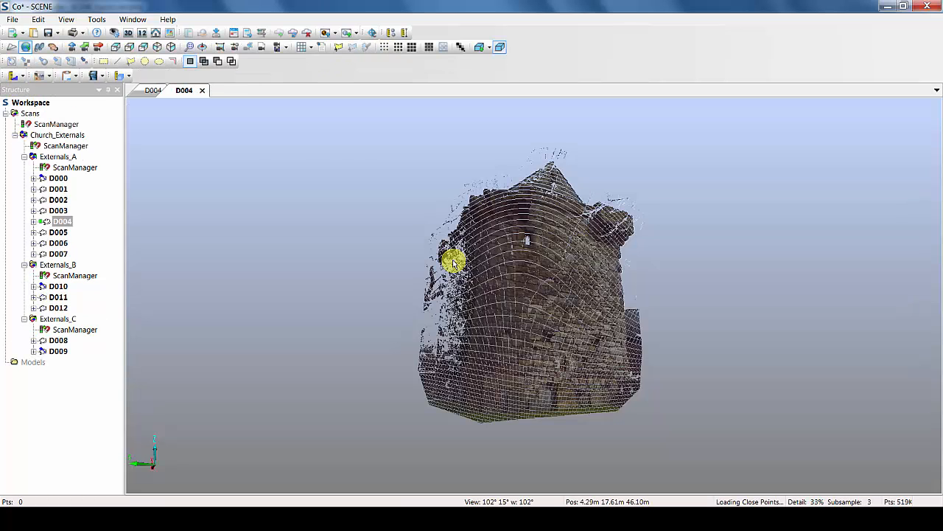
left_click(190, 62)
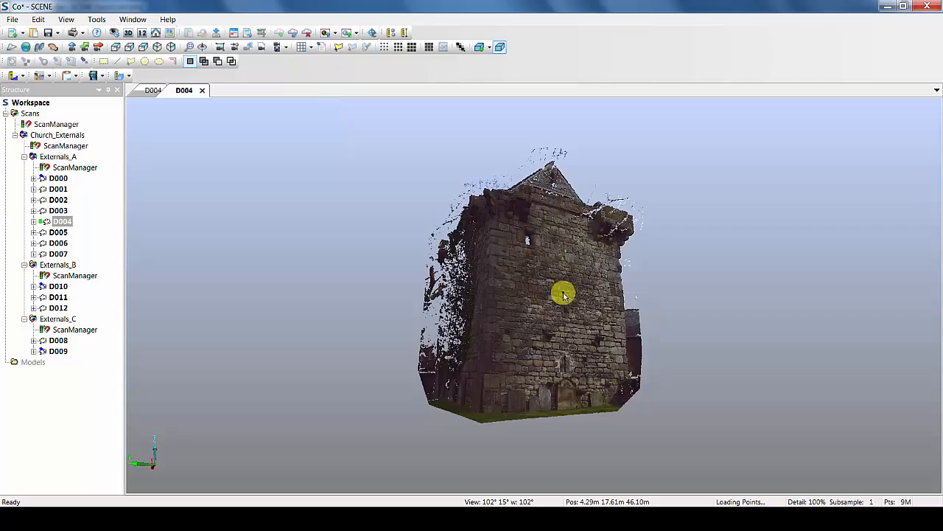
left_click_drag(738, 351, 598, 434)
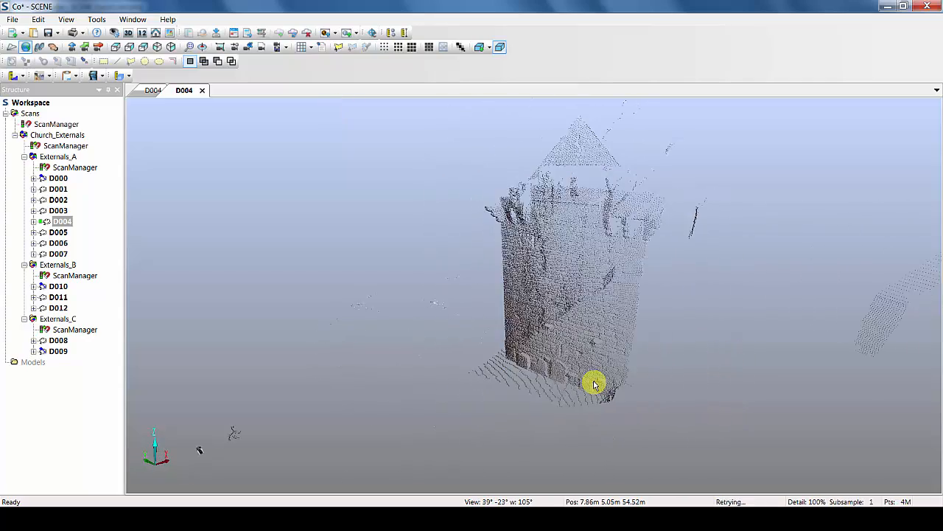
scroll(595, 384, "up", 3)
mouse_move(624, 400)
left_mouse_down()
mouse_move(806, 411)
mouse_move(626, 391)
left_mouse_up()
scroll(675, 393, "down", 4)
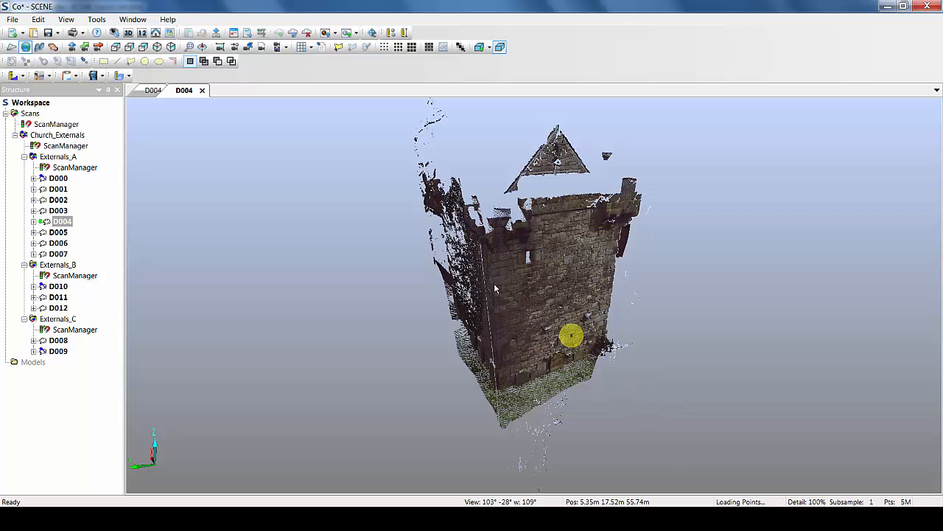
left_click(204, 91)
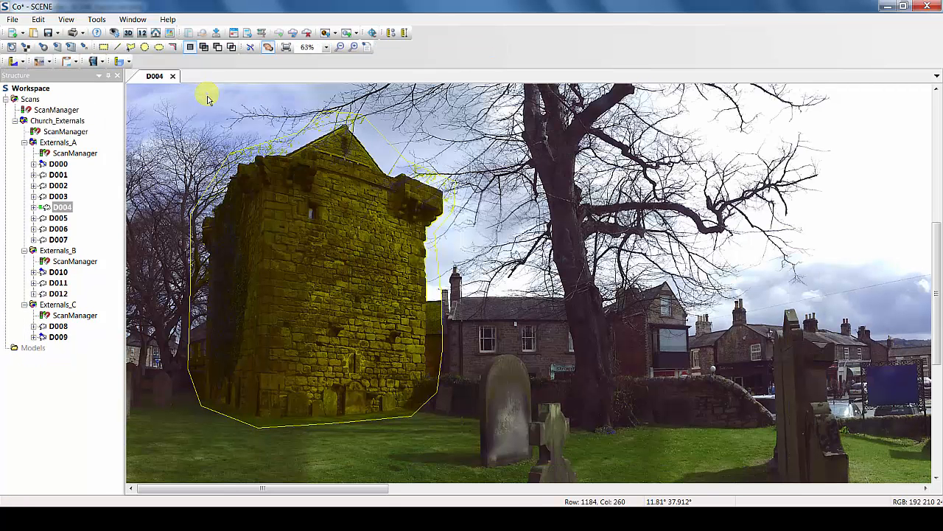
right_click(310, 289)
mouse_move(361, 361)
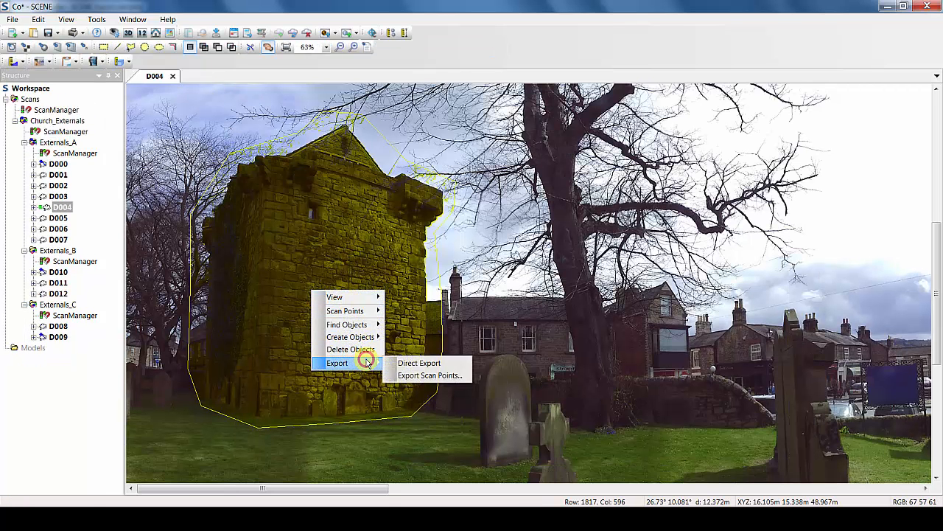
left_click(425, 376)
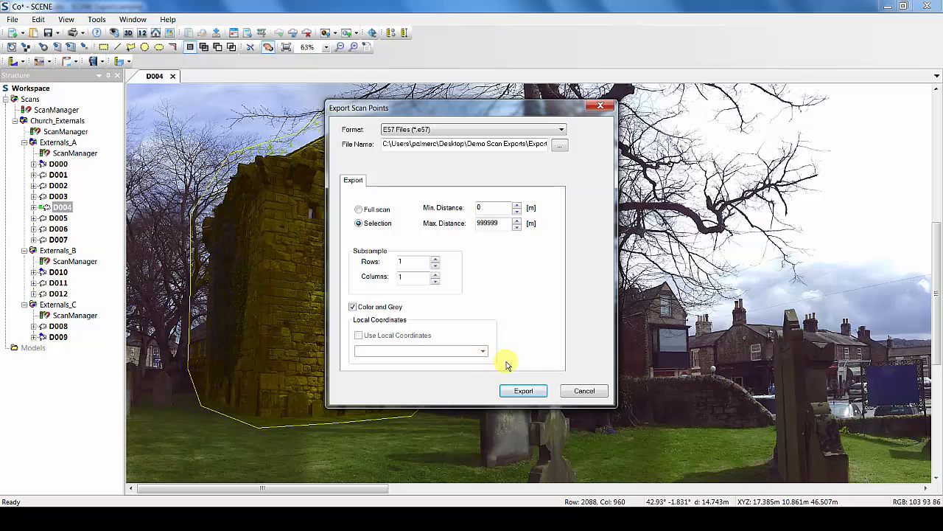
left_click(580, 393)
- Export the scan points of the tower selection in E57 format, with subsample rows and columns at 1 and Color and Grey on
right_click(355, 328)
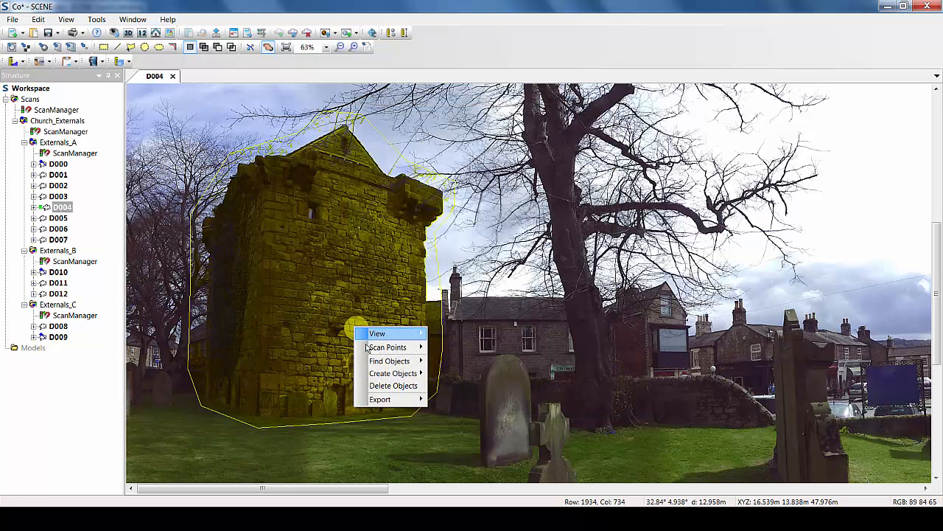
mouse_move(387, 399)
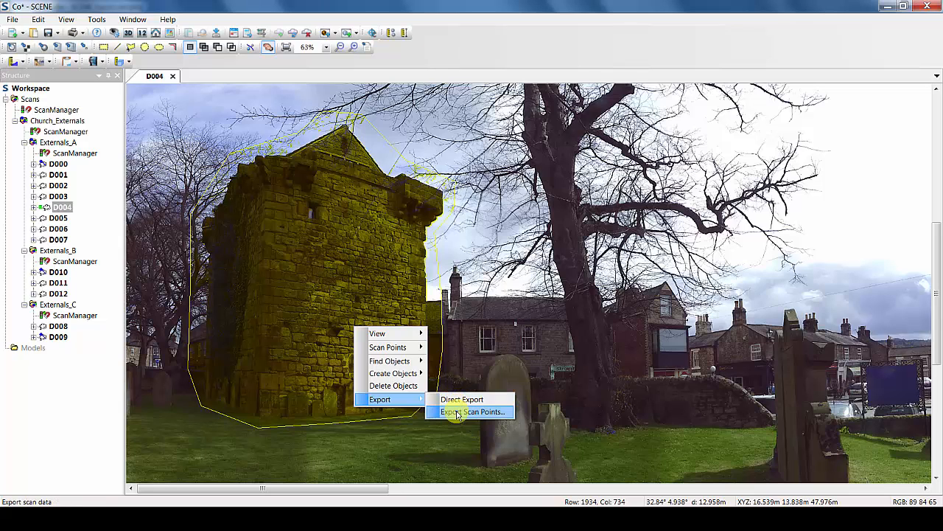
left_click(457, 412)
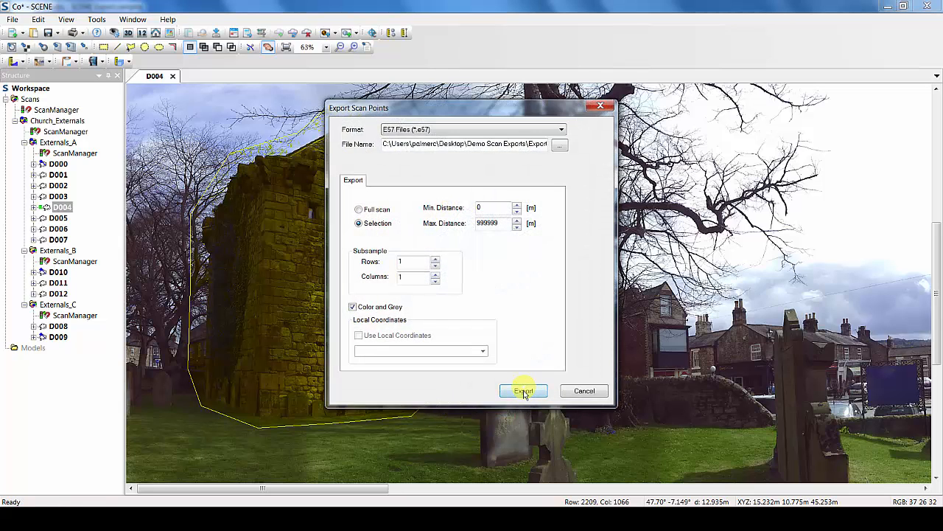
left_click(524, 392)
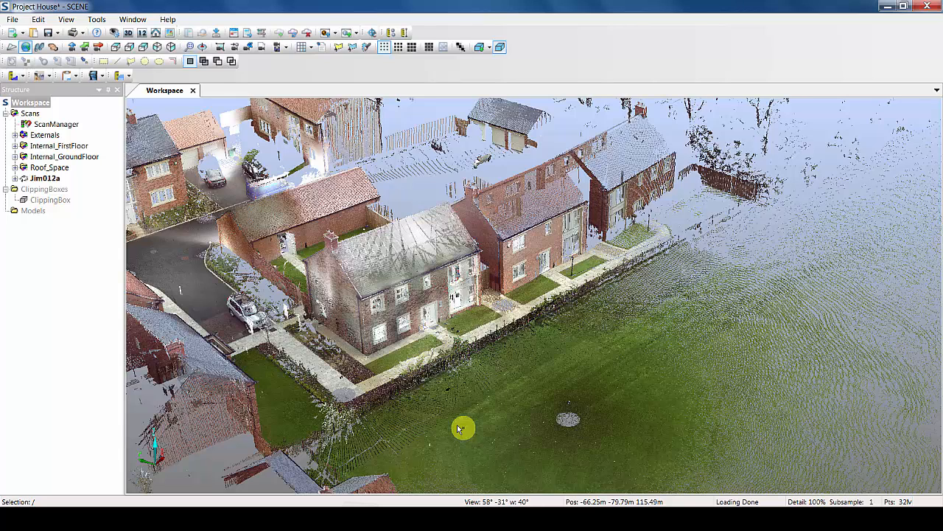
- Make the existing clipping box around the house in the Project House workspace visible and enable its clipping
left_click(59, 203)
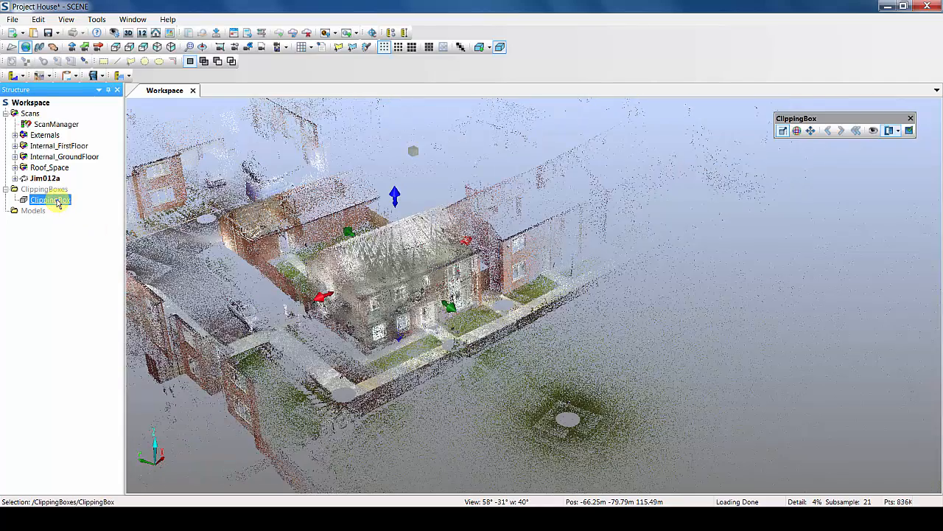
left_click(872, 131)
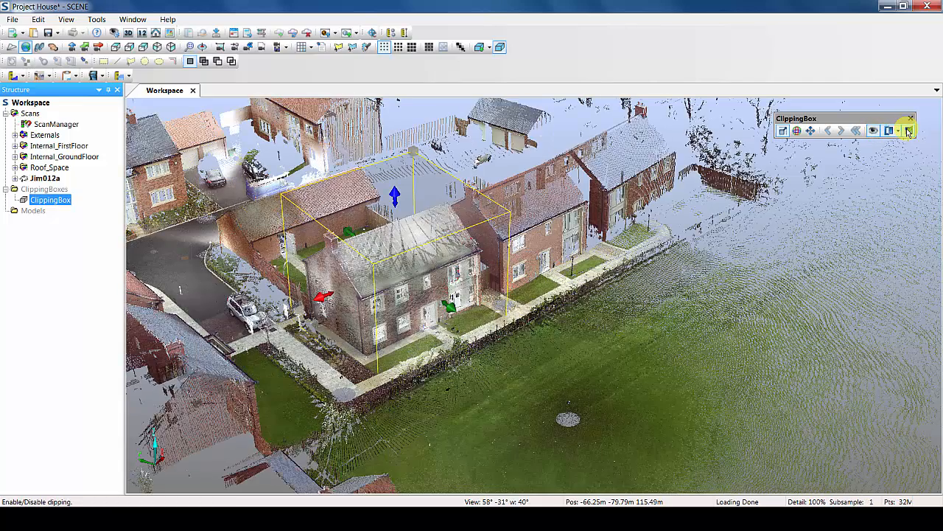
left_click(907, 130)
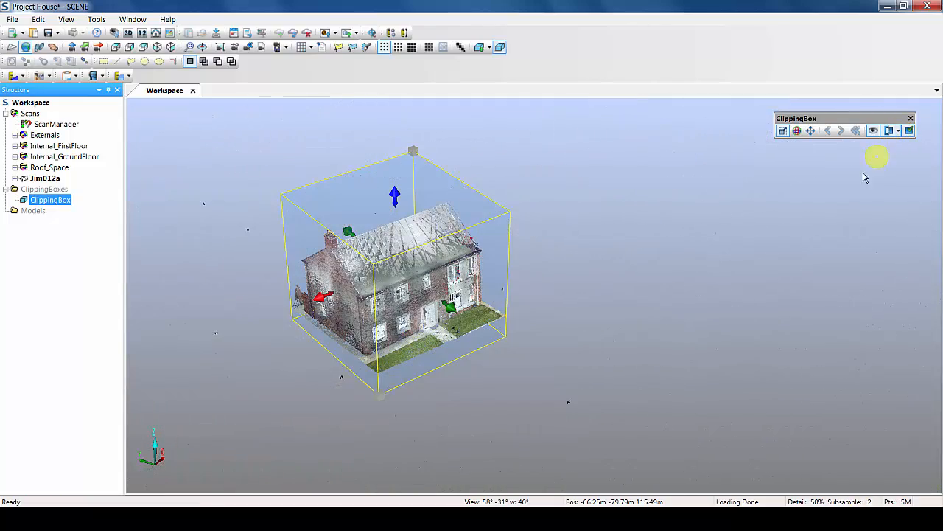
right_click(498, 246)
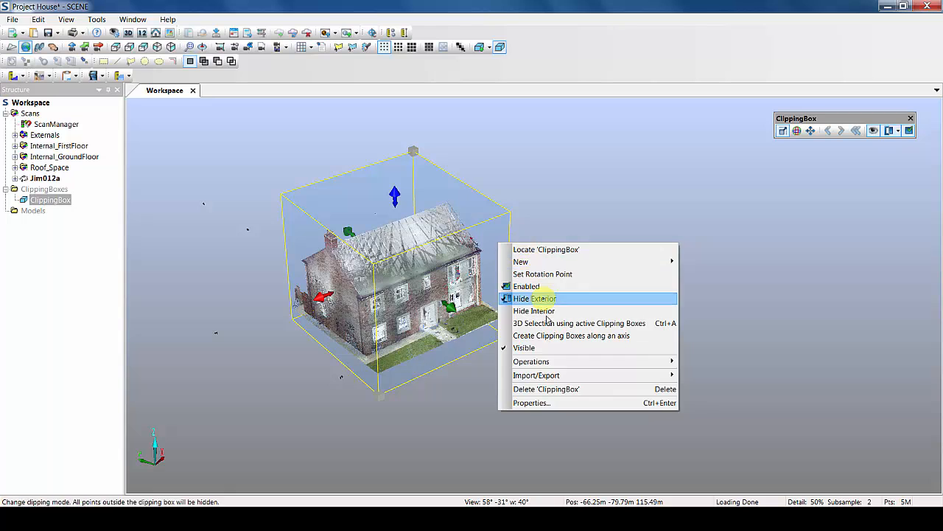
mouse_move(543, 375)
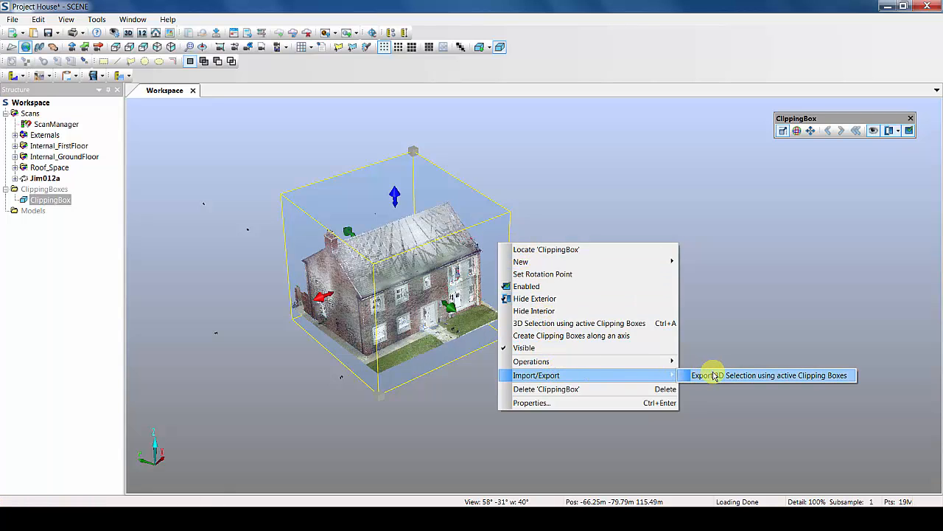
left_click(213, 288)
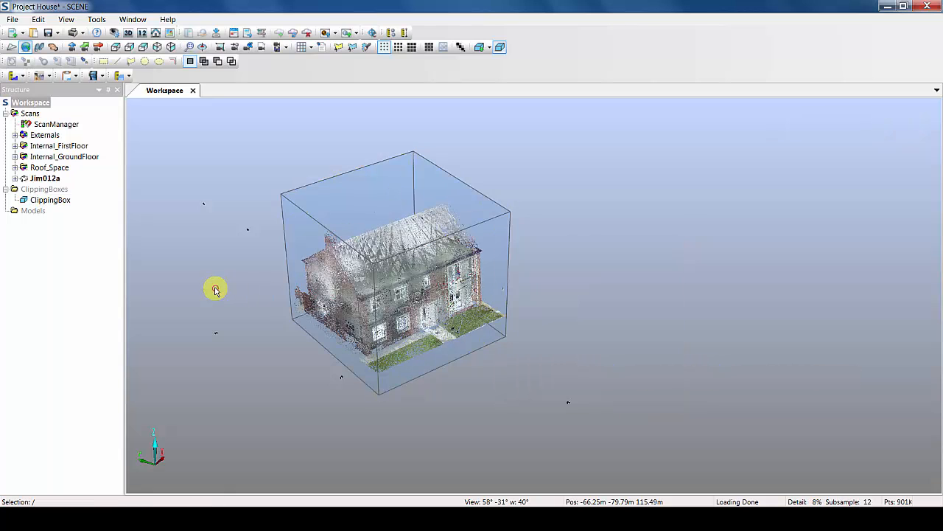
- Export the 3D selection inside the active clipping box as E57 scan points with Use Local Coordinates turned off
left_click(33, 200)
right_click(35, 200)
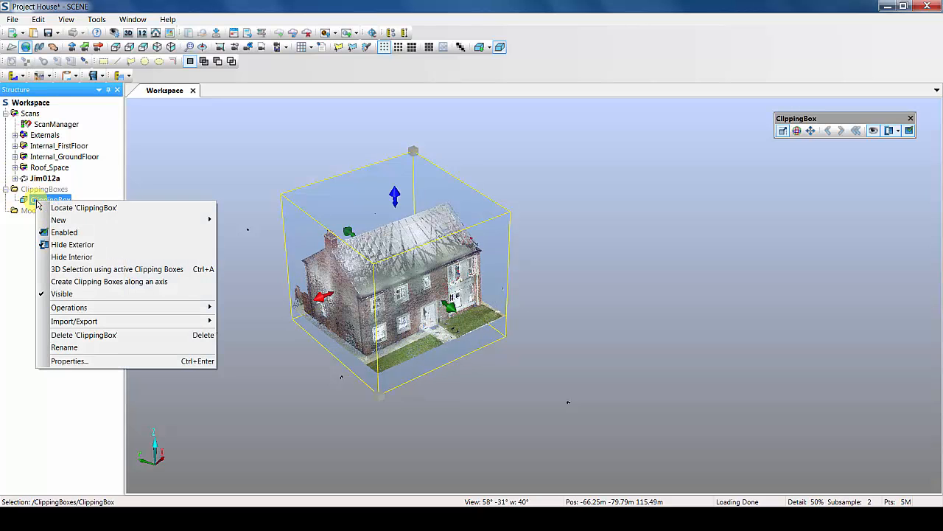
mouse_move(116, 321)
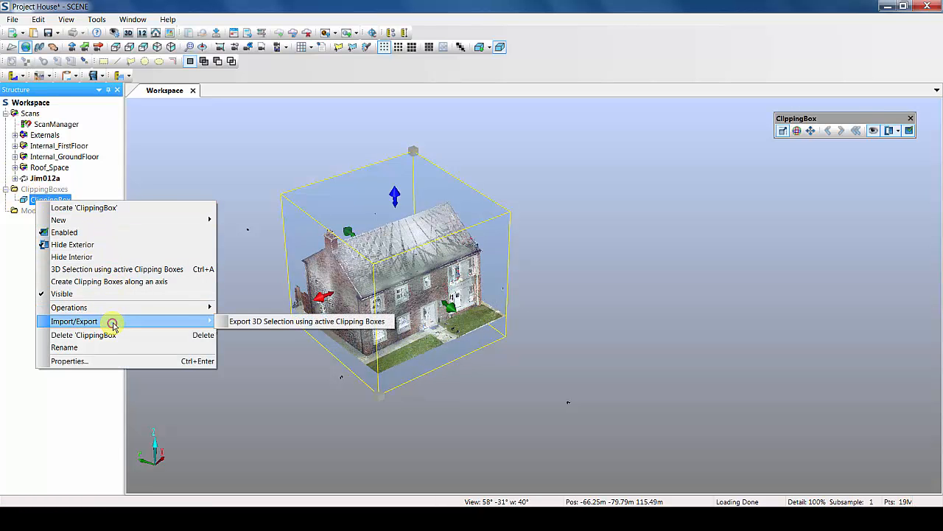
left_click(255, 322)
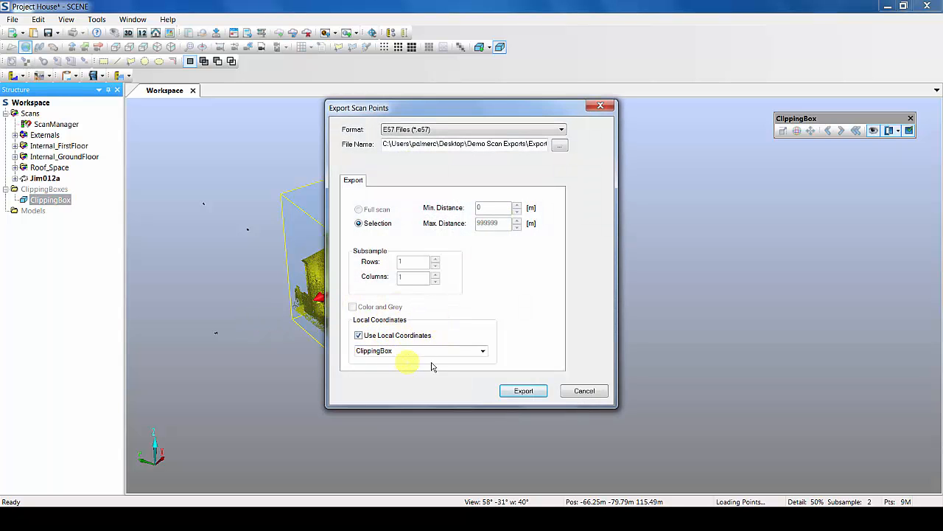
left_click(359, 336)
left_click(518, 391)
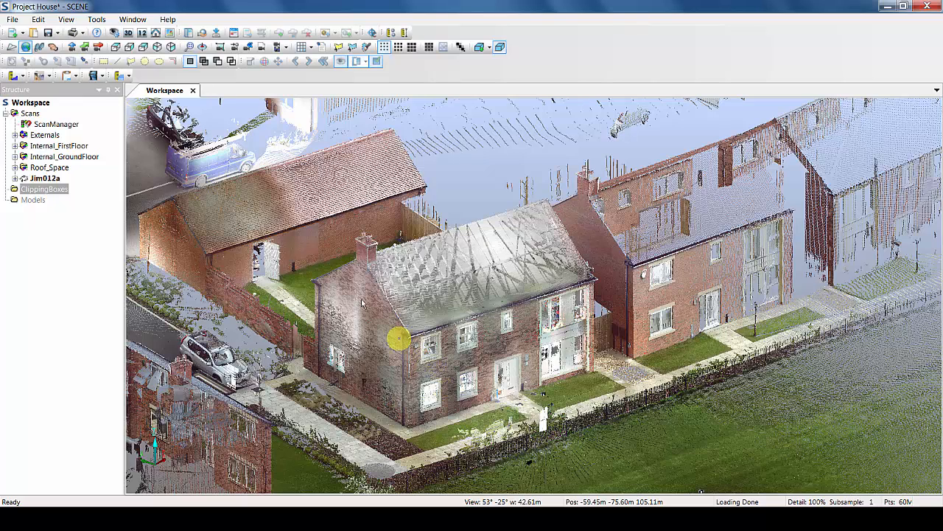
- Create a clipping box attached to the surface of the house's gable wall and extend it slightly along the house
left_click(488, 49)
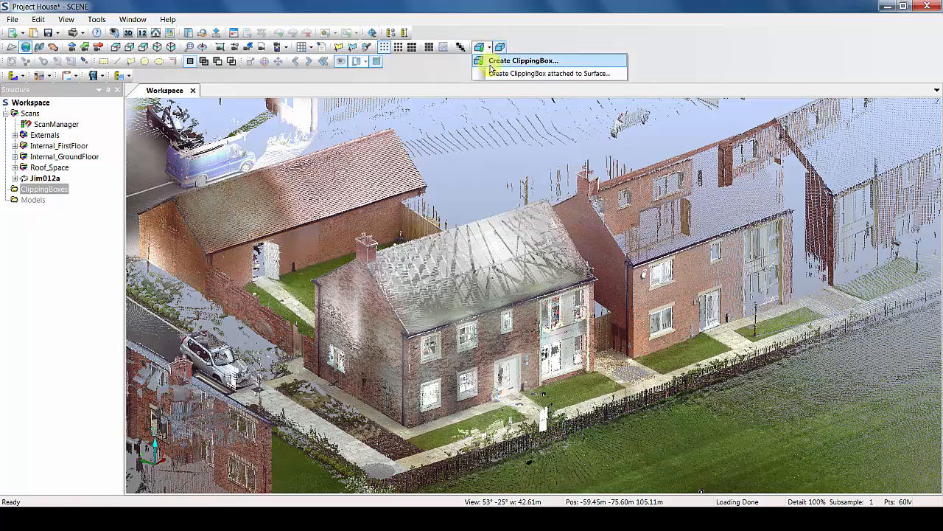
left_click(494, 74)
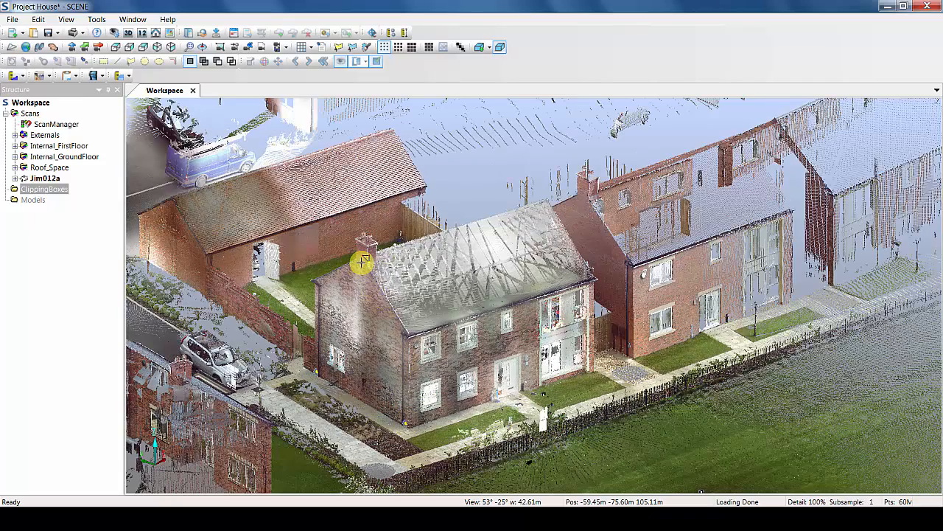
left_click(362, 262)
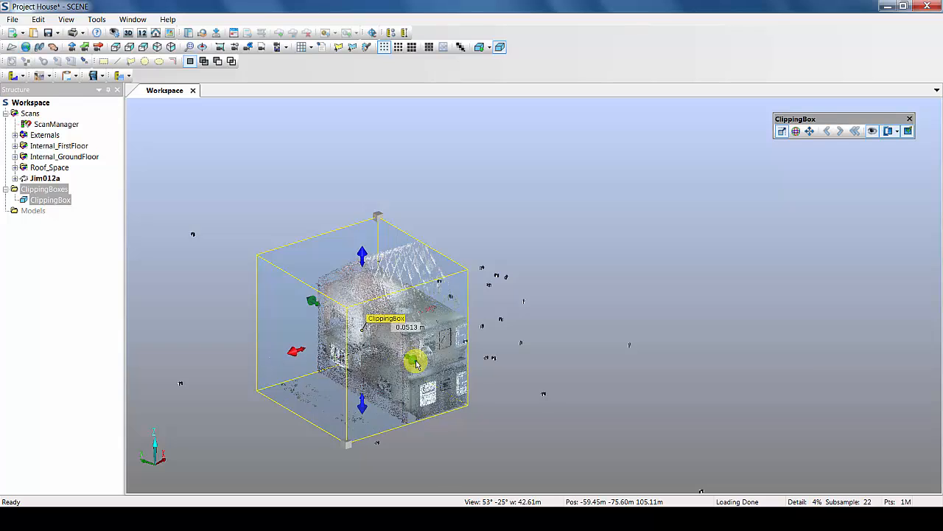
left_click(612, 372)
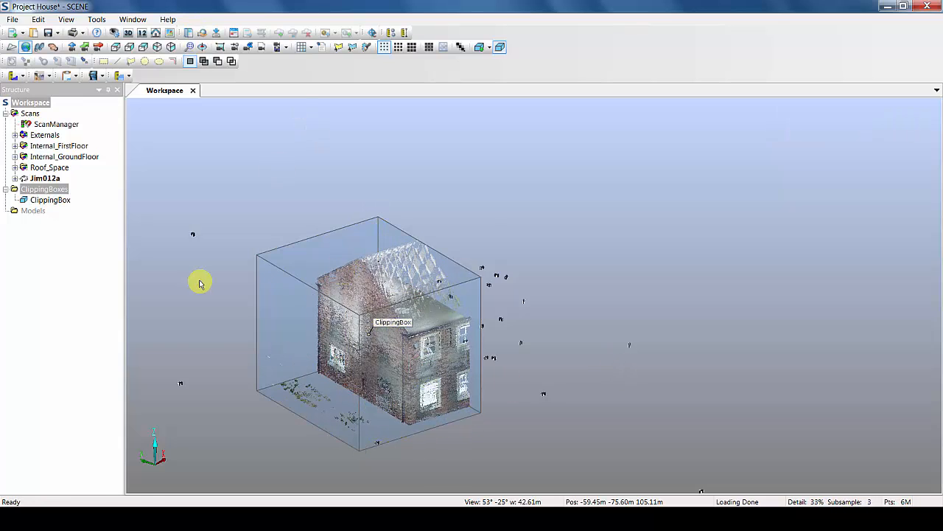
- Extend the clipping box sideways, below the ground and above the roof so it encloses the full gable wall
left_click_drag(200, 283, 462, 373)
left_click(308, 332)
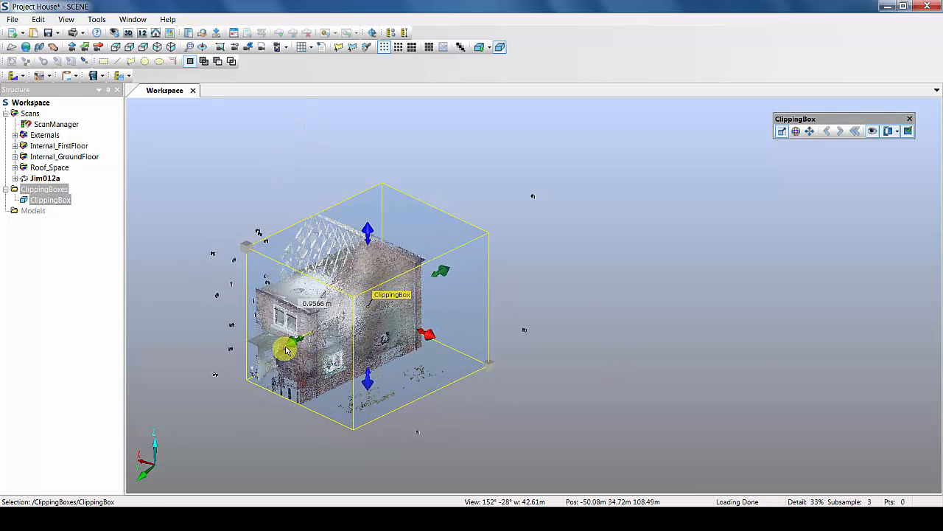
left_click_drag(286, 350, 272, 359)
left_click_drag(492, 450, 483, 385)
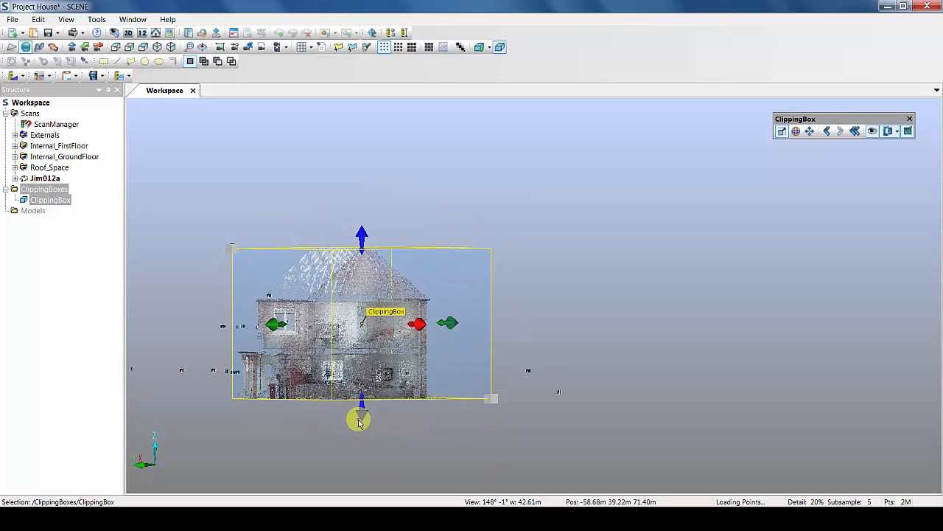
left_click_drag(359, 422, 362, 429)
left_click_drag(362, 237, 367, 199)
- Narrow the clipping box along the house to a thin vertical slice around the gable wall
left_click_drag(586, 311, 309, 405)
left_click_drag(270, 328, 353, 325)
left_click_drag(553, 388, 493, 353)
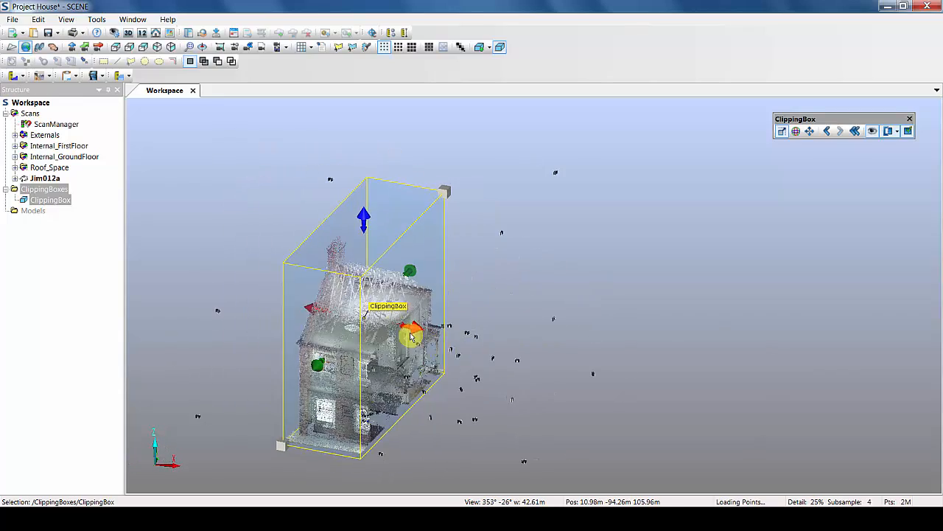
left_click_drag(411, 336, 356, 332)
left_click_drag(419, 439, 545, 454)
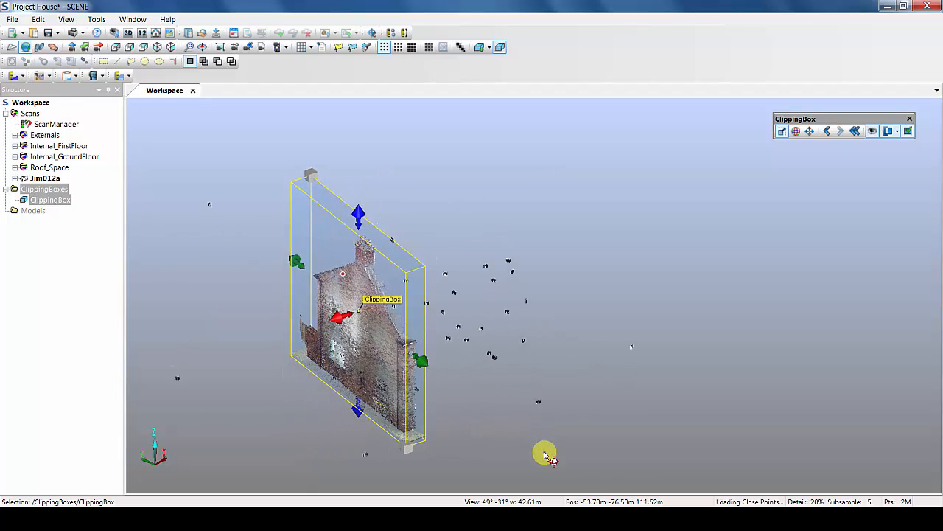
- Start creating multiple clipping boxes along an axis from the gable-wall box, choosing its x-axis in the positive direction
left_click(42, 190)
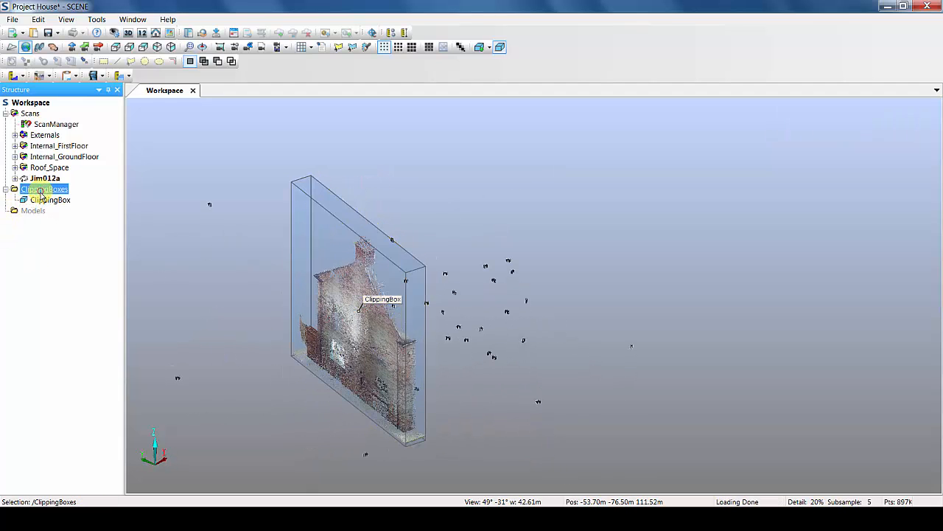
left_click(45, 200)
right_click(44, 204)
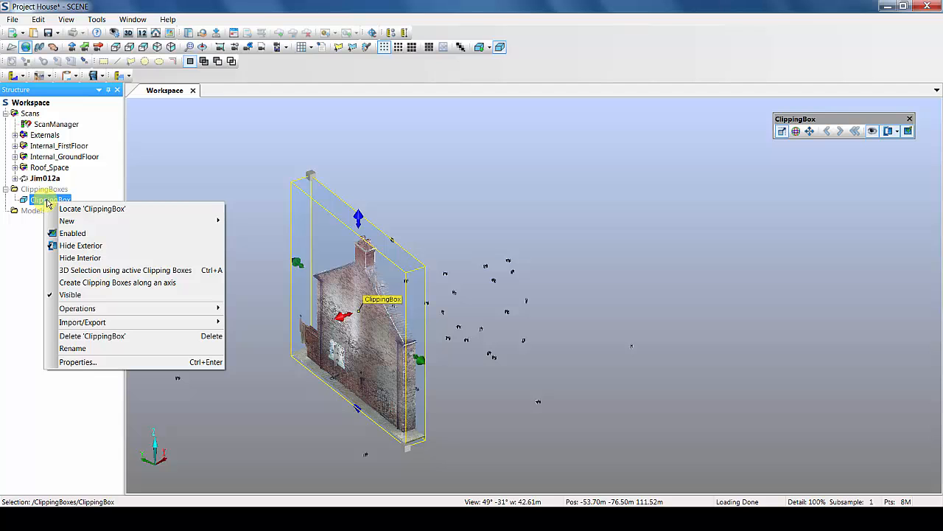
left_click(100, 287)
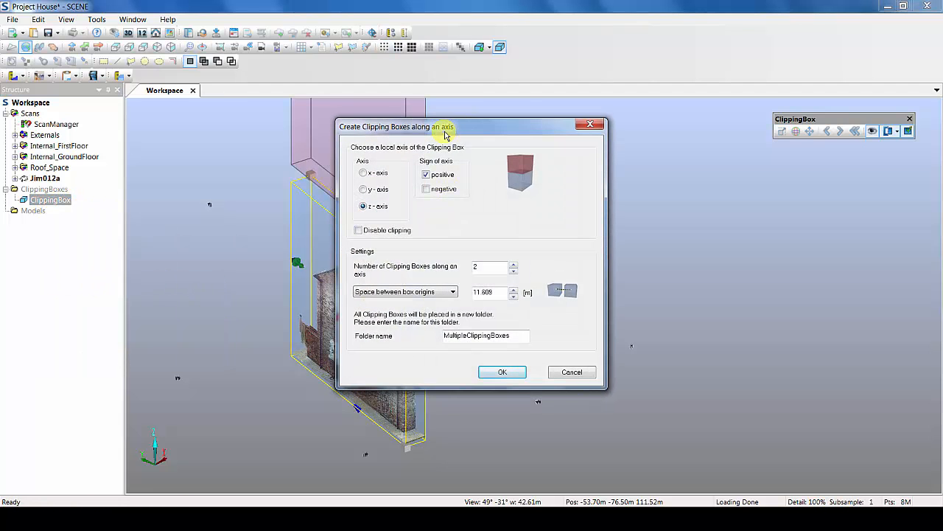
left_click_drag(445, 133, 627, 143)
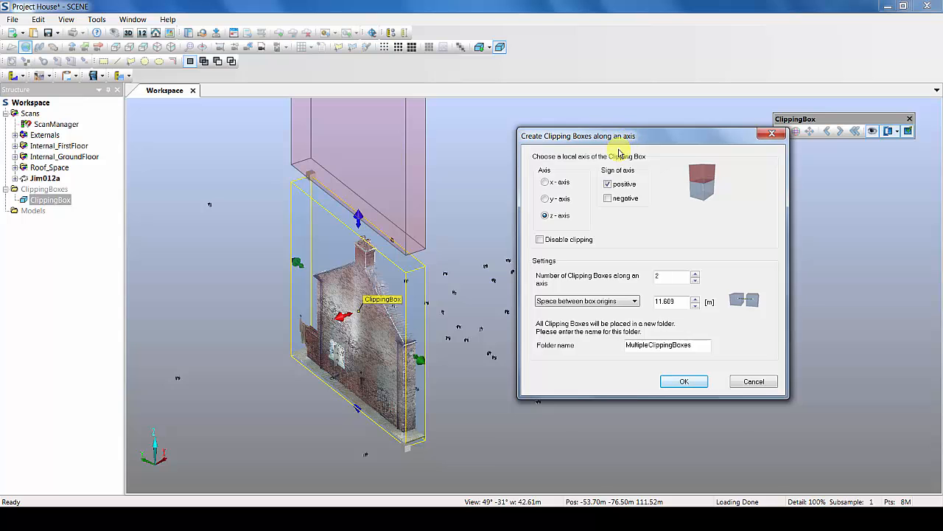
left_click(546, 183)
left_click_drag(568, 135, 679, 316)
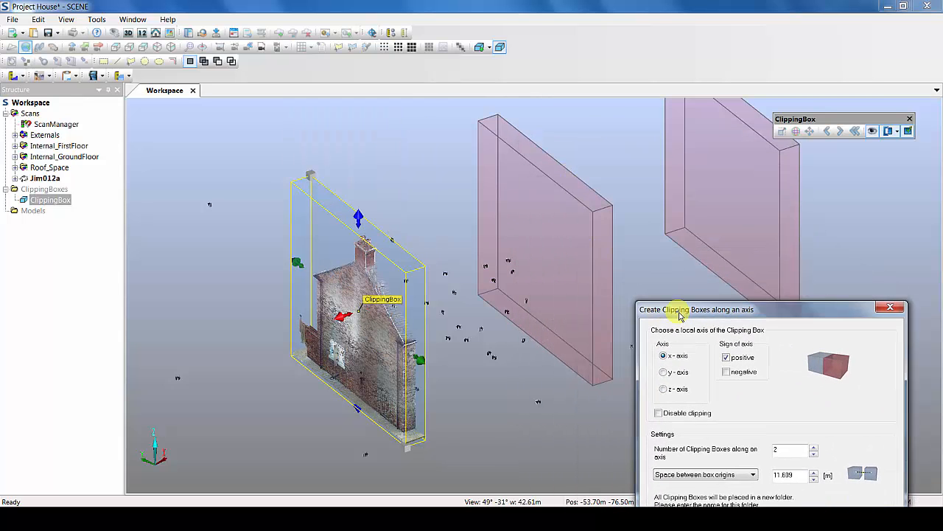
left_click(664, 372)
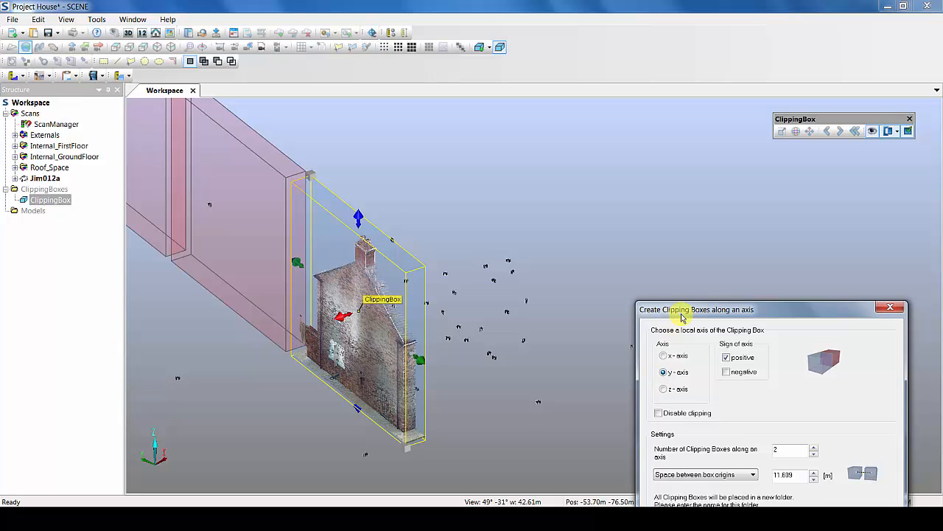
left_click_drag(673, 309, 713, 216)
left_click(533, 225)
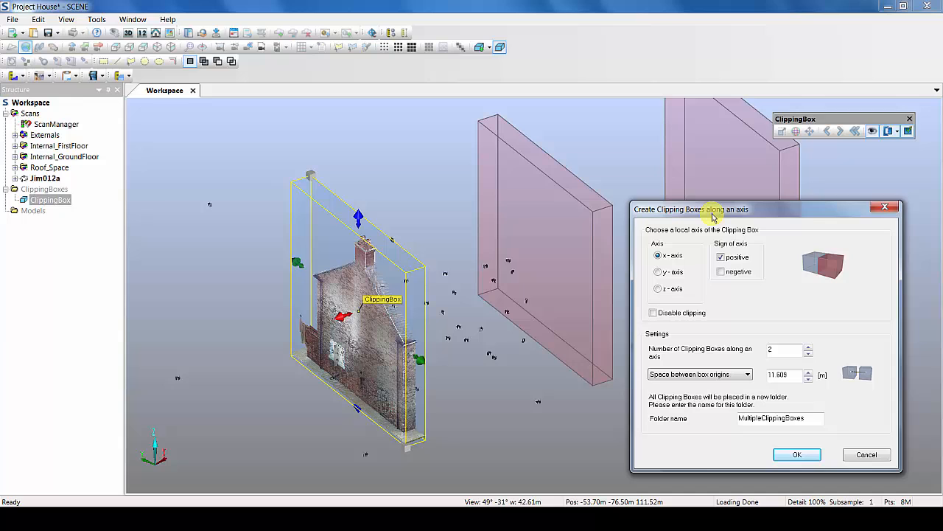
- Define the spacing as space between boxes and set it to 1 m
left_click(743, 377)
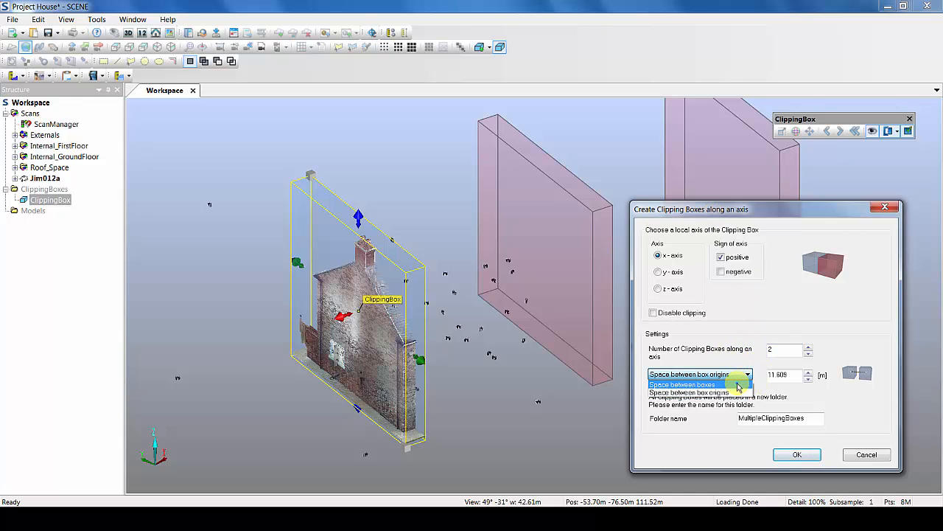
left_click(738, 386)
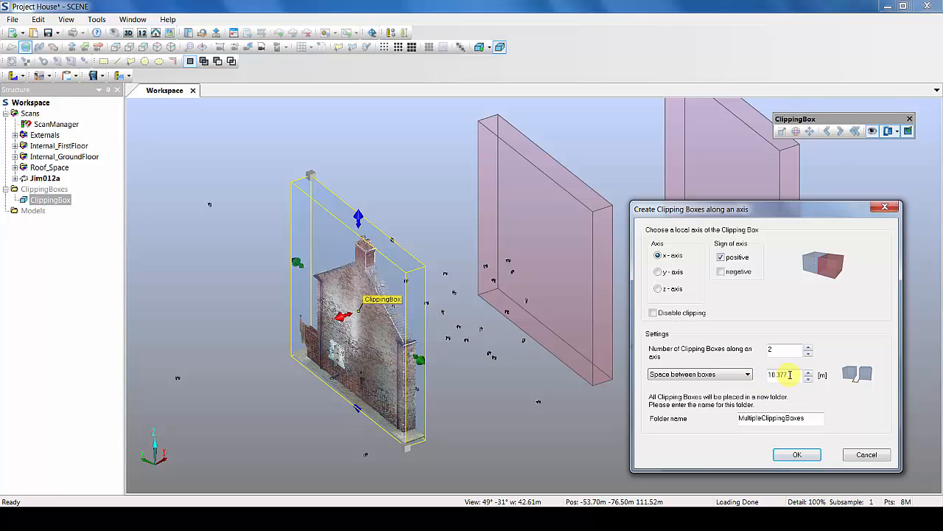
left_click_drag(785, 374, 760, 381)
type("1")
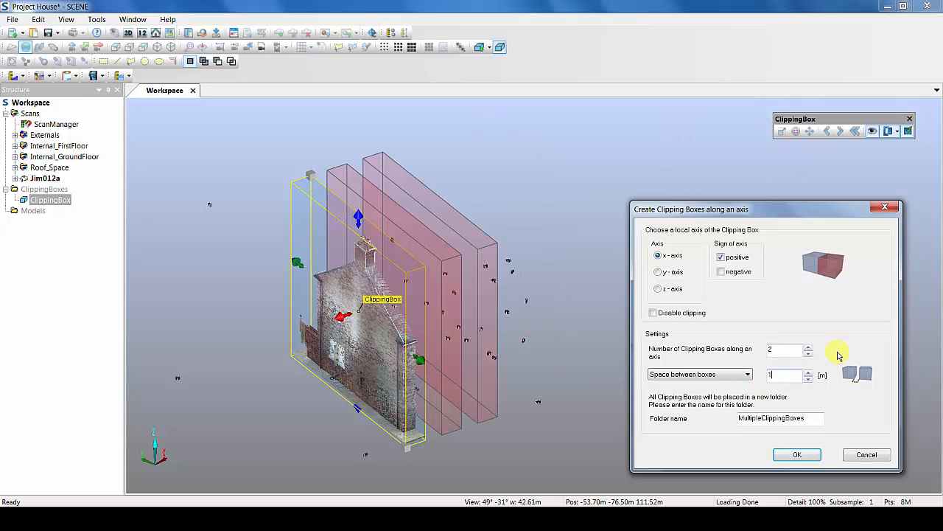
- Set the number of clipping boxes to 5 and create them in a folder named CrossSectionClippingBoxes
left_click_drag(796, 350, 744, 355)
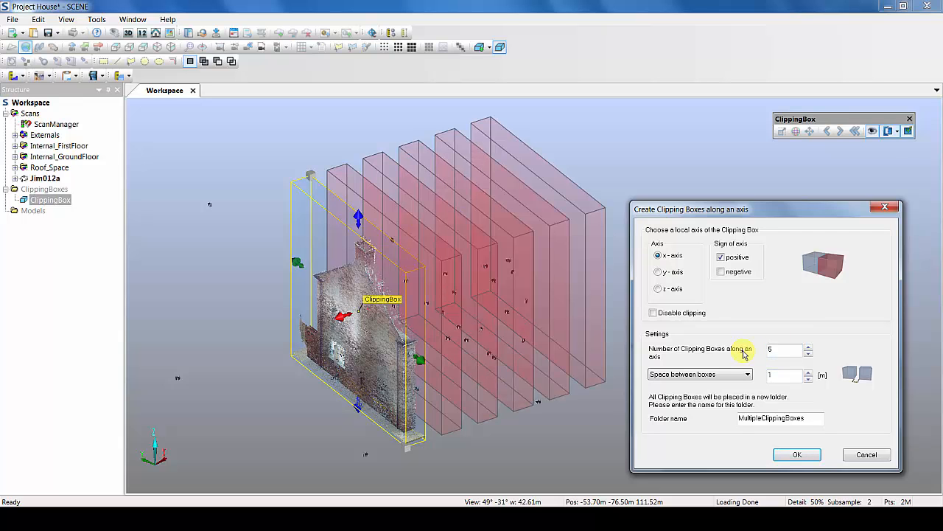
double_click(806, 418)
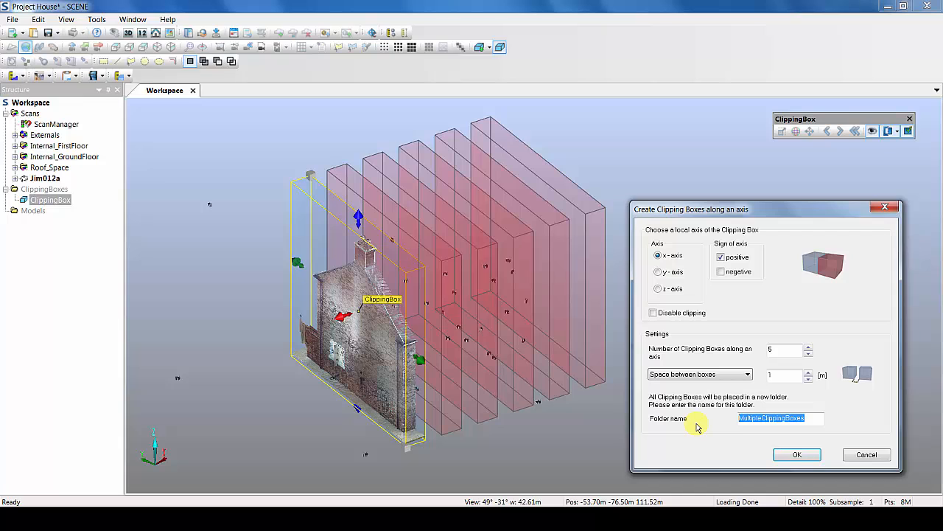
type("Cl")
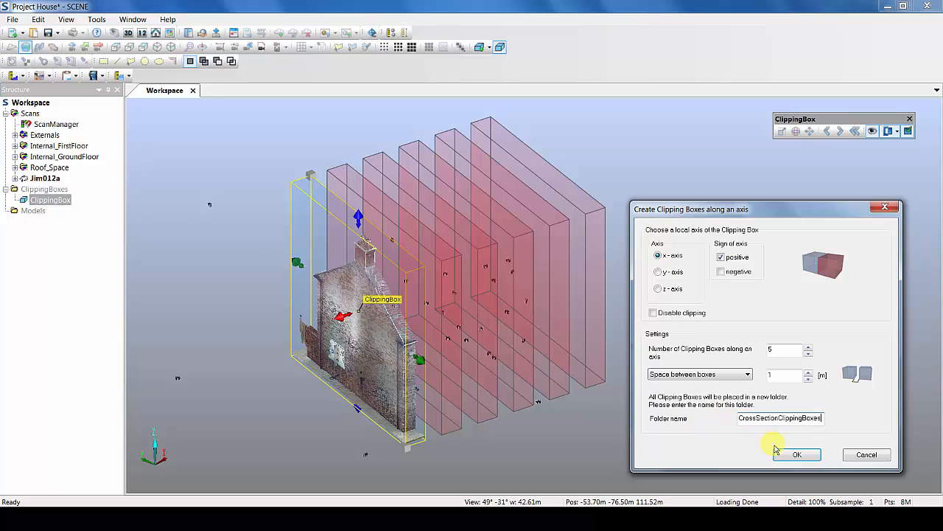
left_click(796, 455)
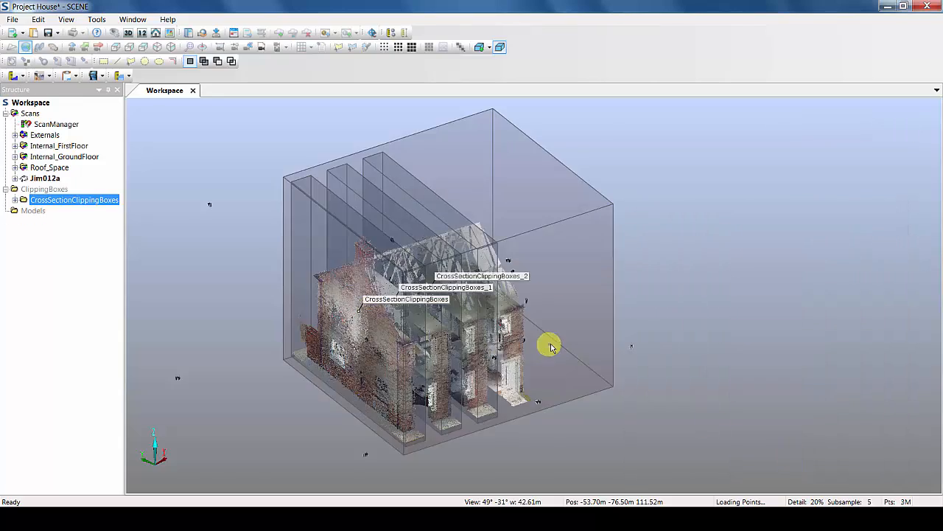
- Inspect the sliced house and expand the CrossSectionClippingBoxes folder, widening the structure tree to fit the full box names
left_click_drag(722, 393, 548, 349)
left_click_drag(650, 412, 664, 469)
middle_click_drag(664, 469, 660, 473)
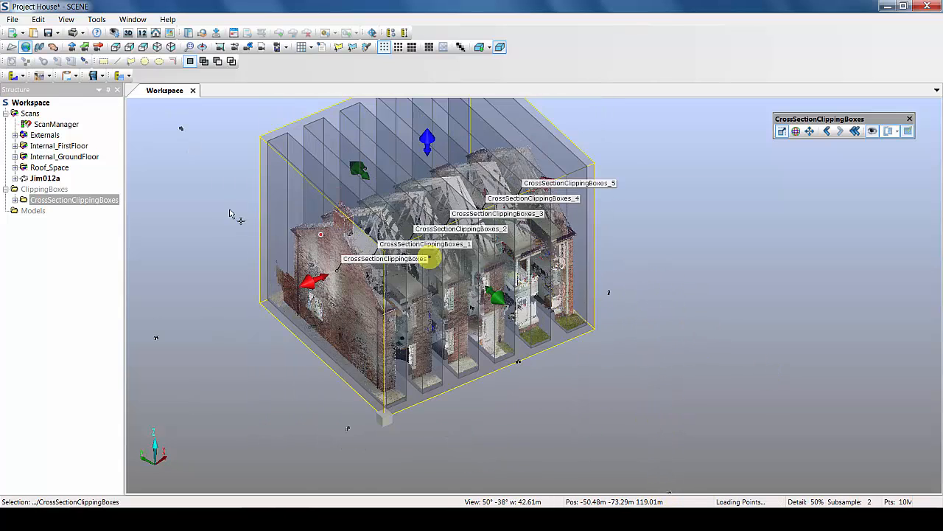
left_click(15, 199)
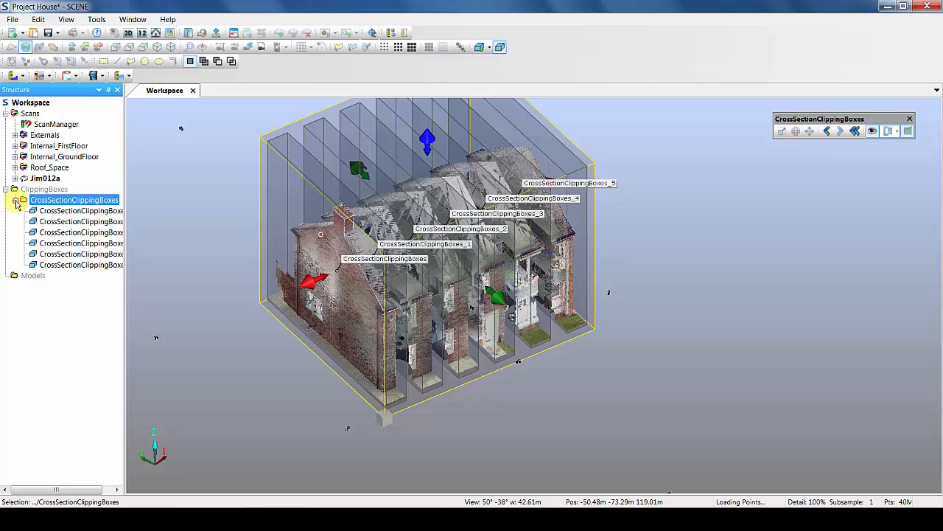
left_click_drag(124, 174, 147, 175)
- Open the E57 scan point export for the first clipping box in the CrossSectionClippingBoxes folder
left_click(84, 211)
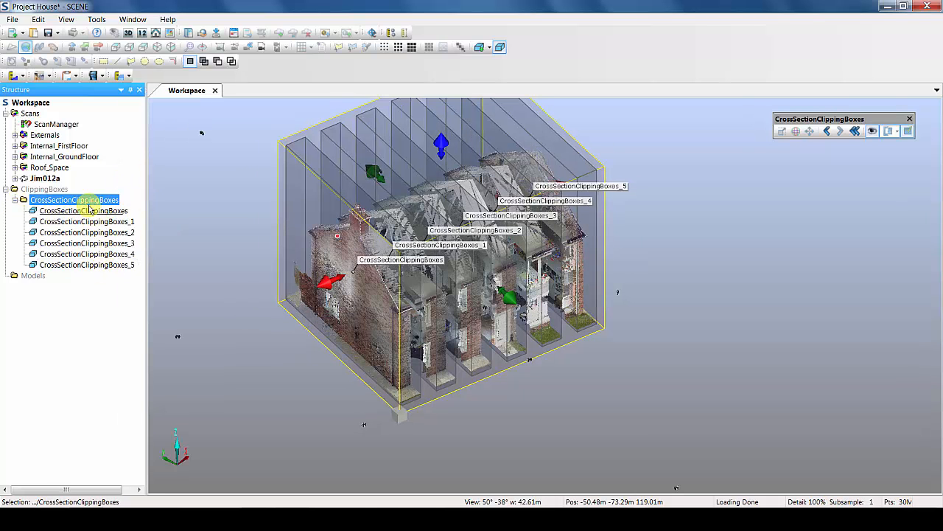
right_click(85, 214)
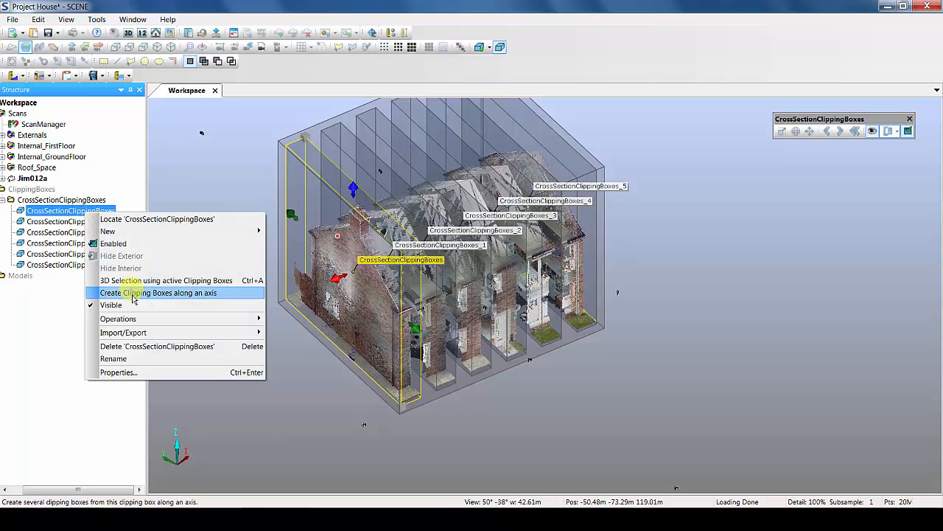
mouse_move(164, 331)
left_click(293, 331)
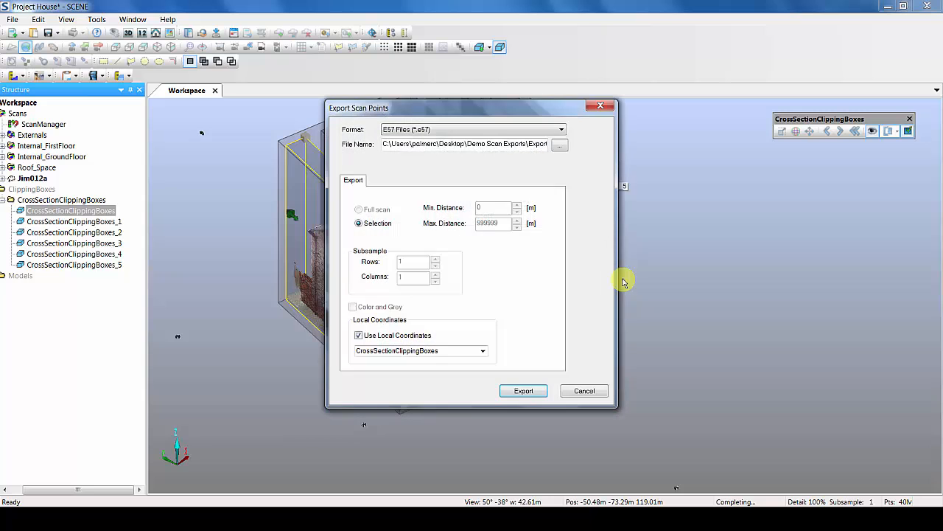
- Try CrossSectionClippingBoxes_1 and CrossSectionClippingBoxes_2 as the export's local coordinate reference, and return it to CrossSectionClippingBoxes
left_click(482, 351)
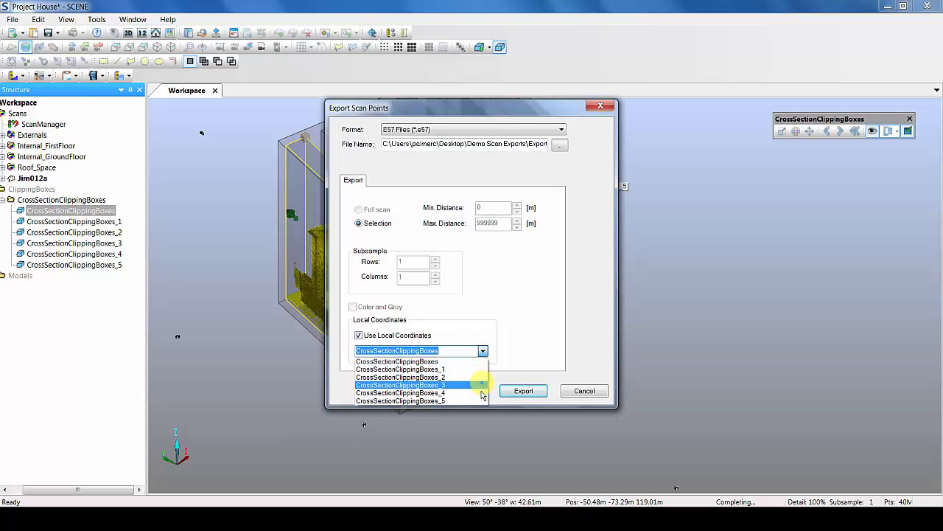
left_click(479, 371)
left_click(483, 353)
left_click(483, 371)
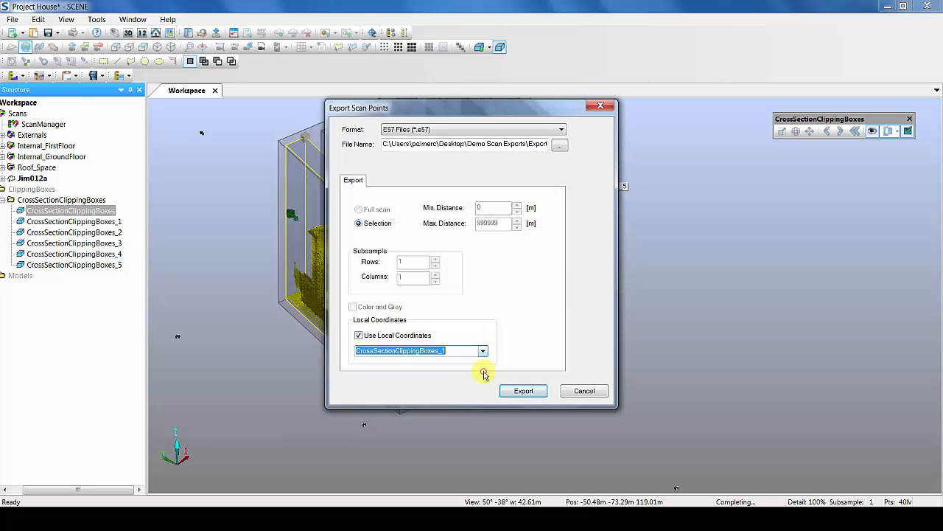
left_click(484, 353)
left_click(479, 377)
left_click(484, 351)
left_click(480, 361)
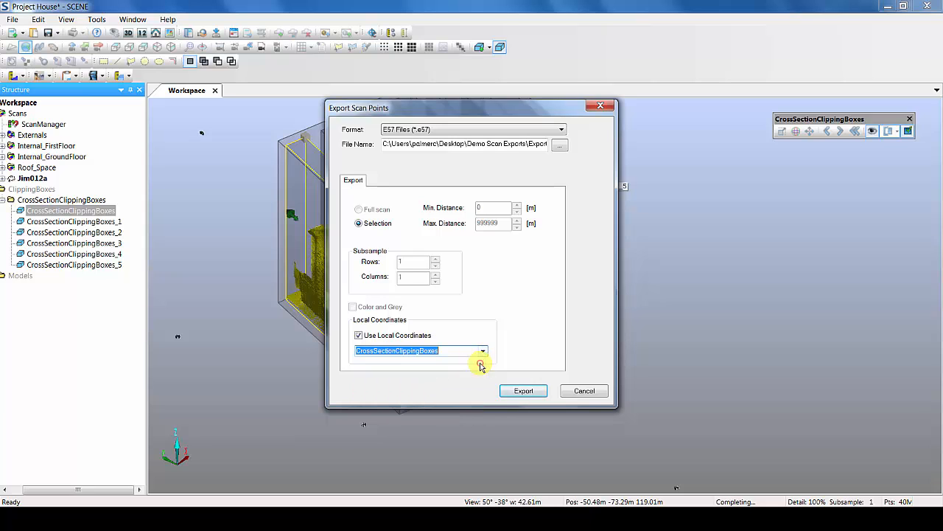